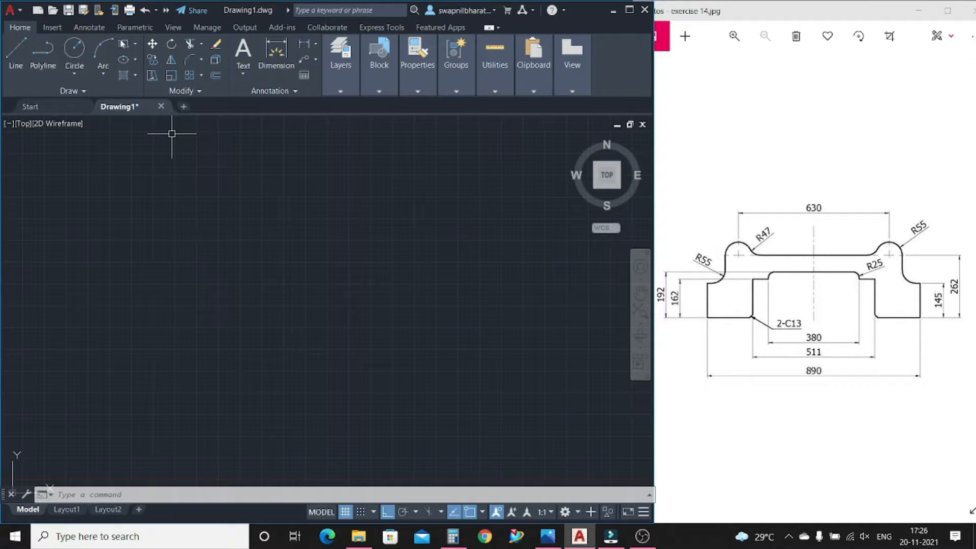
- Draw a rectangle 890 wide and 262 high as the outer outline of the part
left_click(123, 44)
left_click(174, 347)
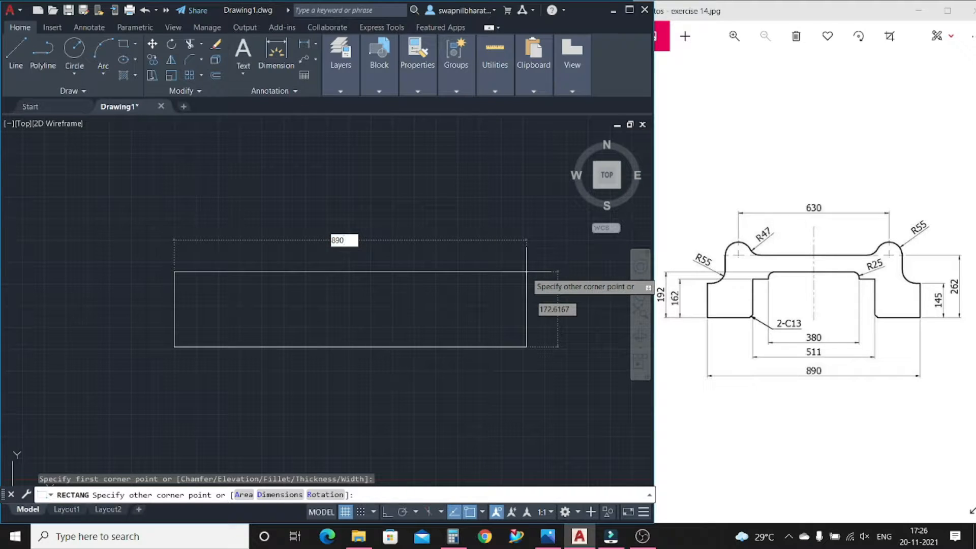
key("Tab")
type("262")
key("Return")
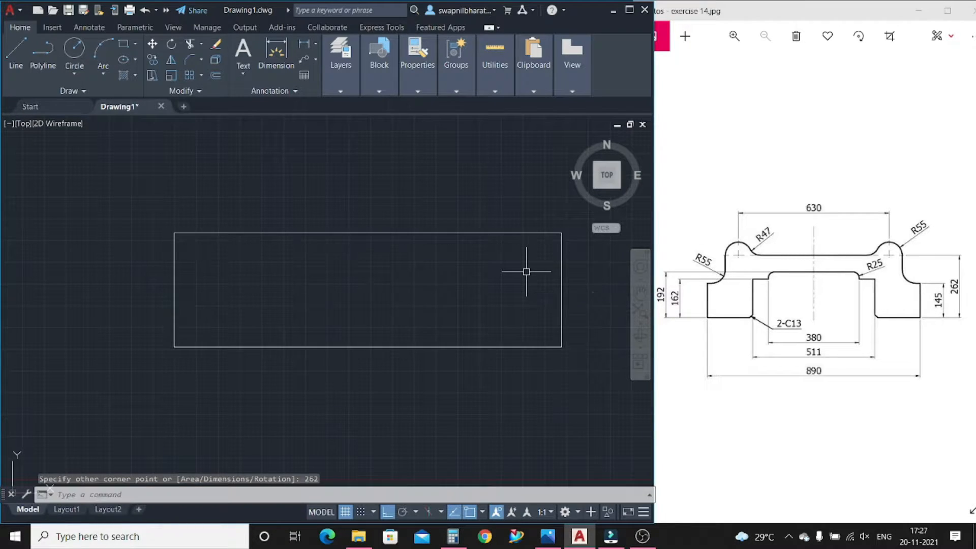
key("Escape")
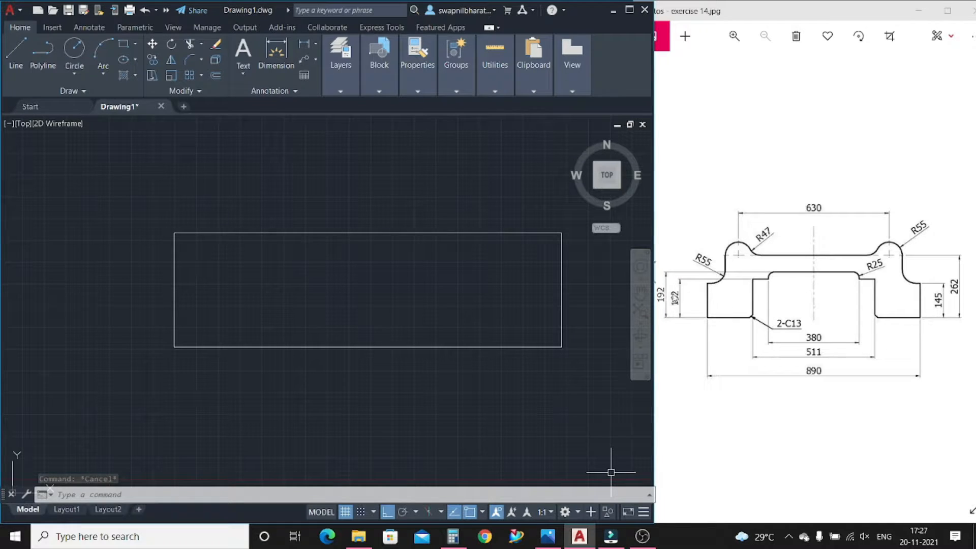
- Draw a second rectangle 511 wide and 192 high overlapping the outer rectangle
left_click(128, 45)
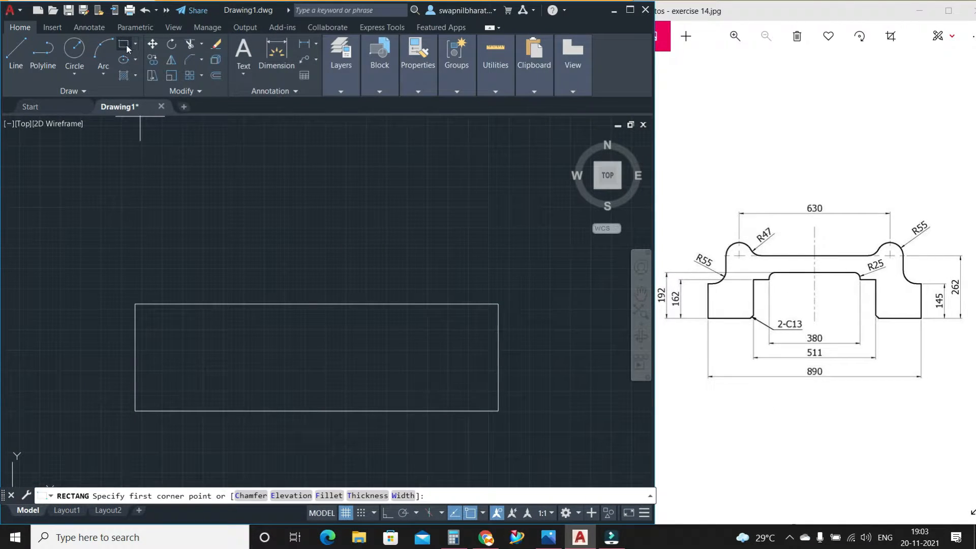
left_click(329, 353)
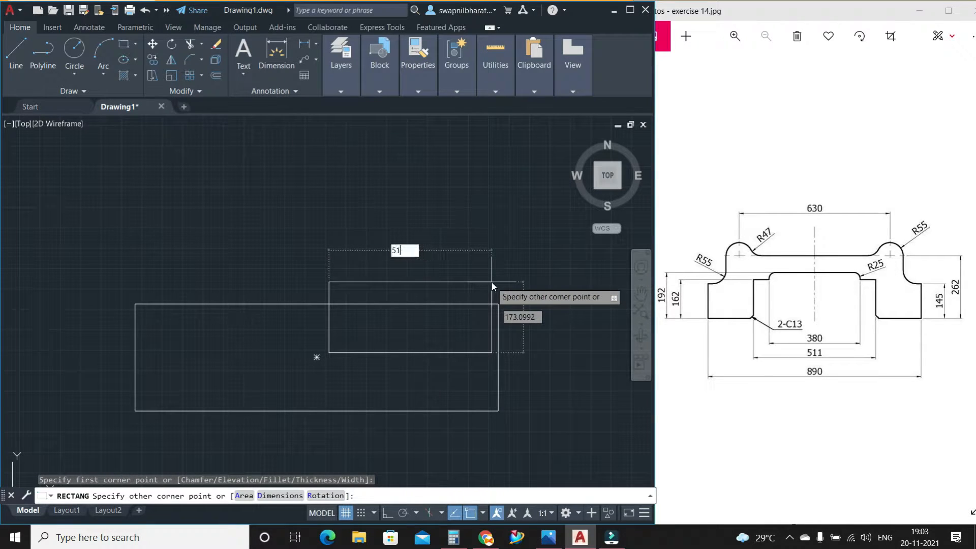
type("511")
key("Tab")
type("19")
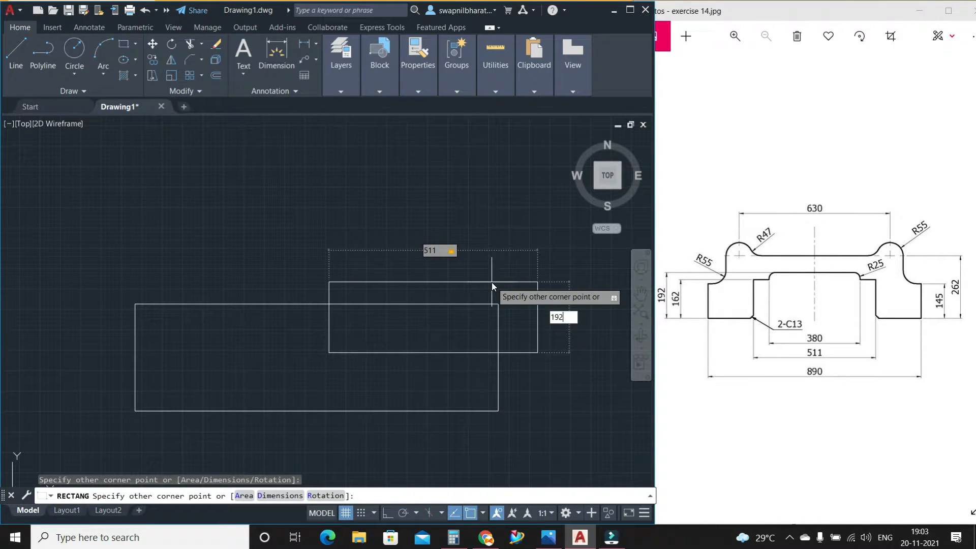
key("Return")
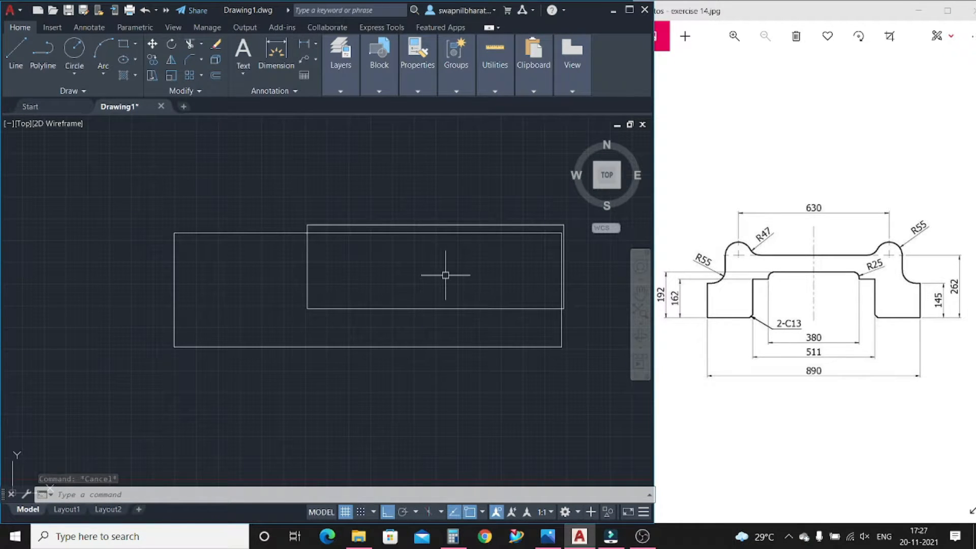
- Move the 511-wide rectangle by its bottom midpoint onto the bottom midpoint of the outer rectangle
type("m")
key("Return")
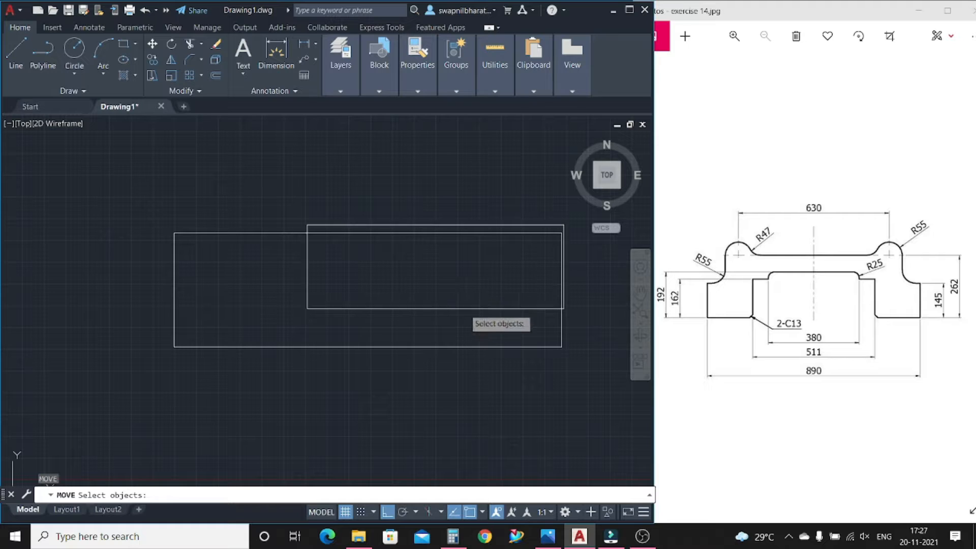
left_click(467, 308)
key("Return")
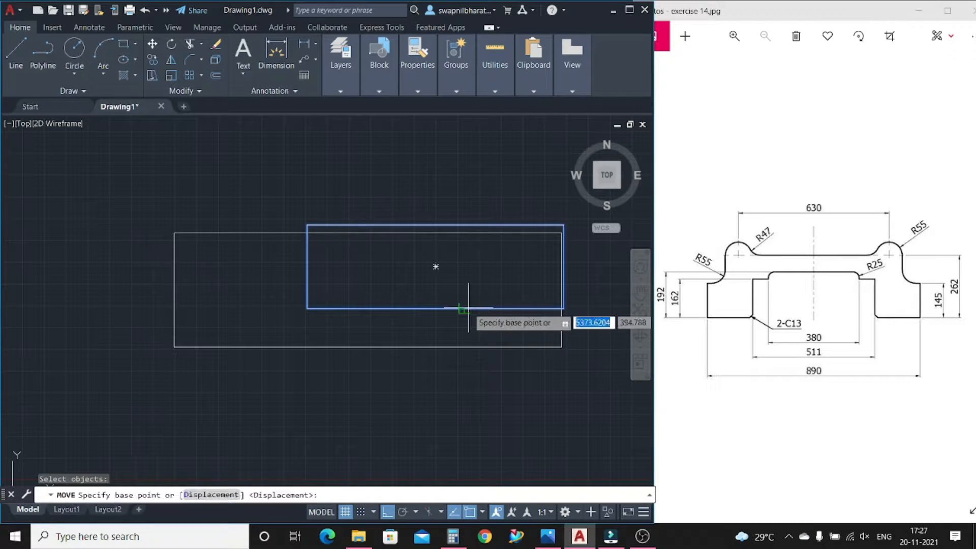
left_click(435, 308)
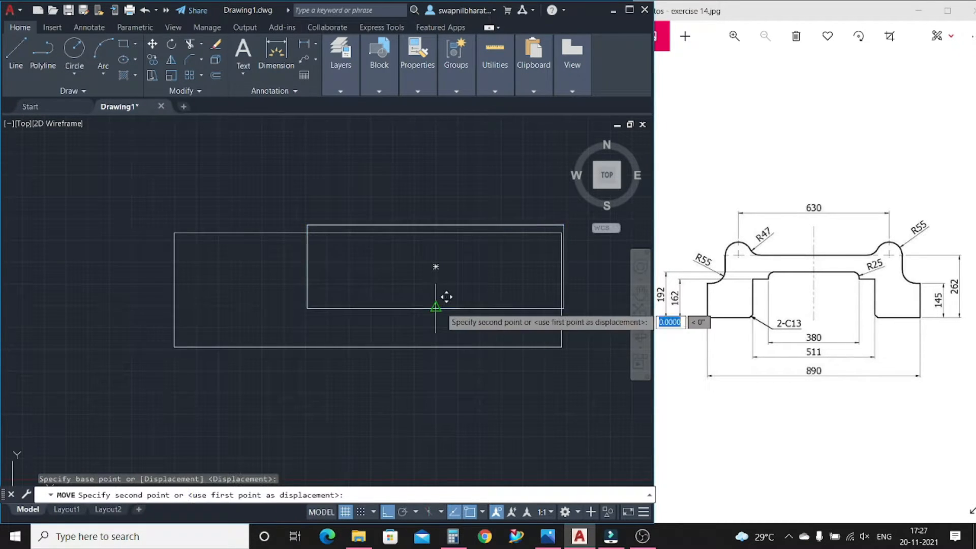
left_click(367, 346)
key("Escape")
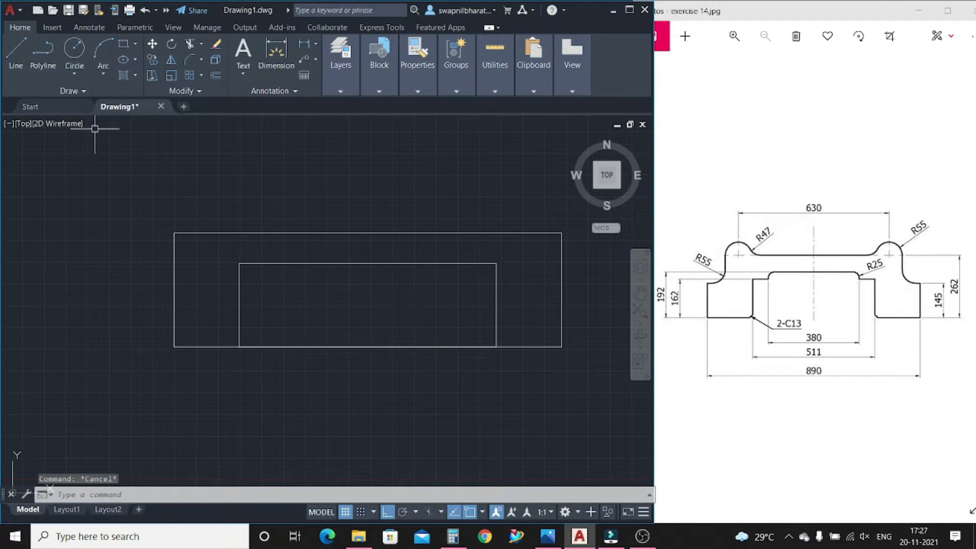
- Draw a vertical centre line about 440 long upward from the bottom midpoint of the outer rectangle
left_click(16, 51)
left_click(367, 346)
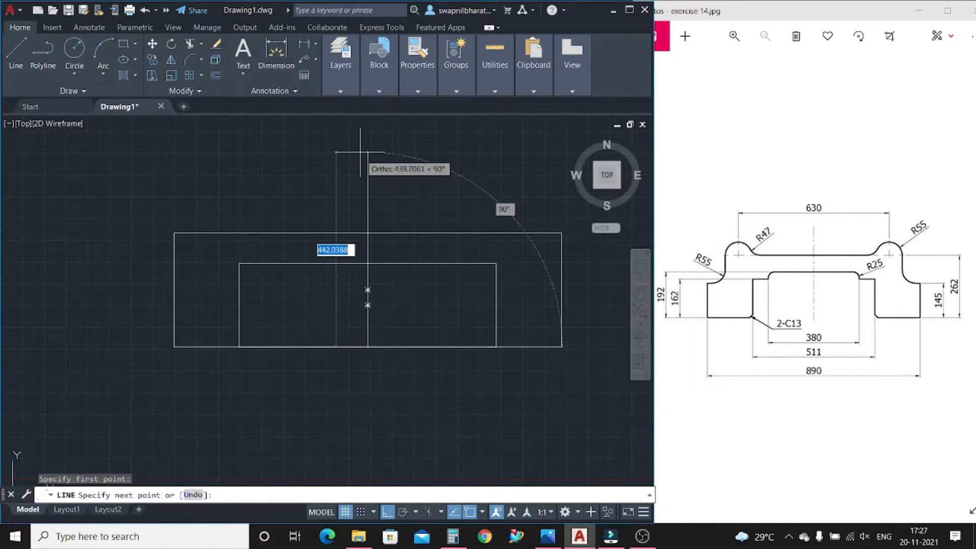
left_click(362, 152)
key("Escape")
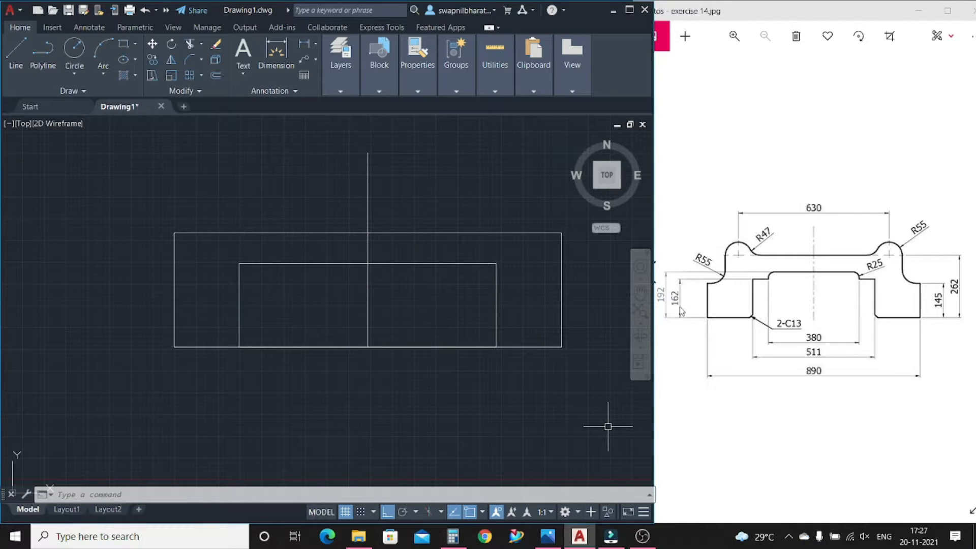
- Draw a thin rectangle 380 wide, with a height equal to the difference between the reference drawing's 192 and 162 dimensions
left_click(123, 44)
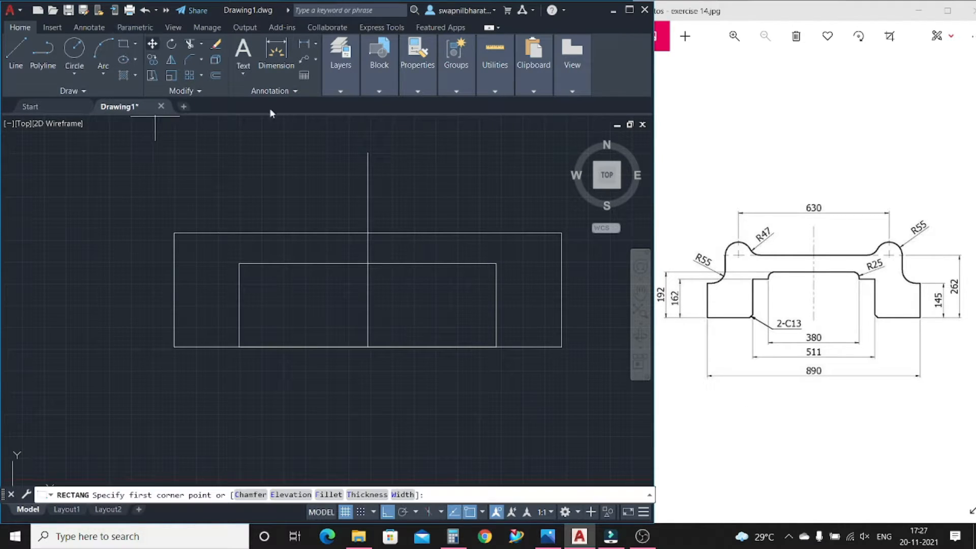
left_click(391, 241)
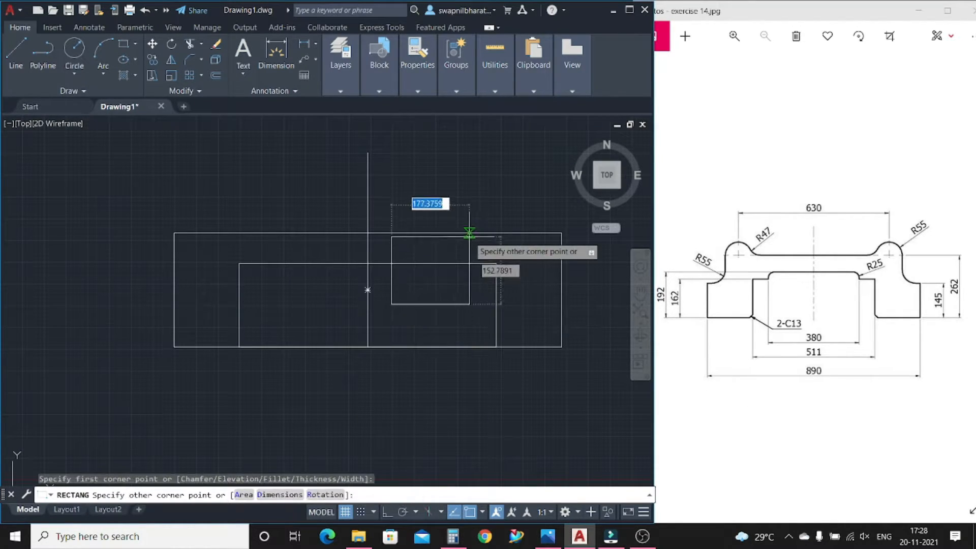
type("380")
key("Tab")
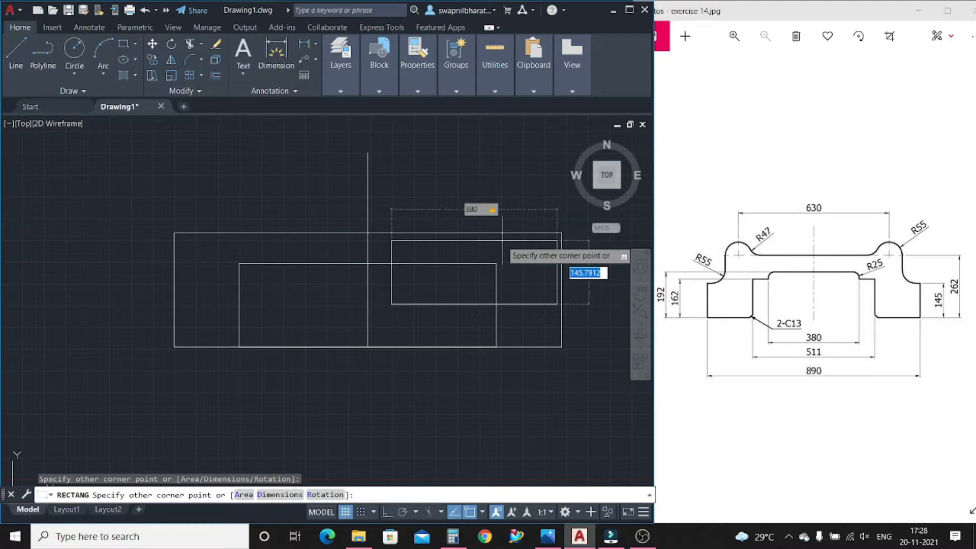
key("Return")
key("Escape")
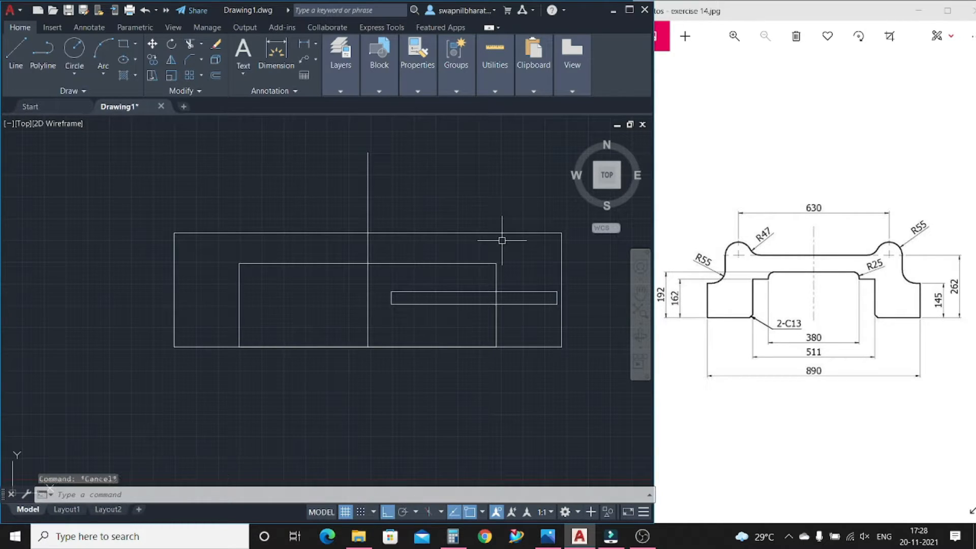
- Move the 380-wide rectangle by its top midpoint onto the centre line at the 511-wide rectangle's top edge
key("Return")
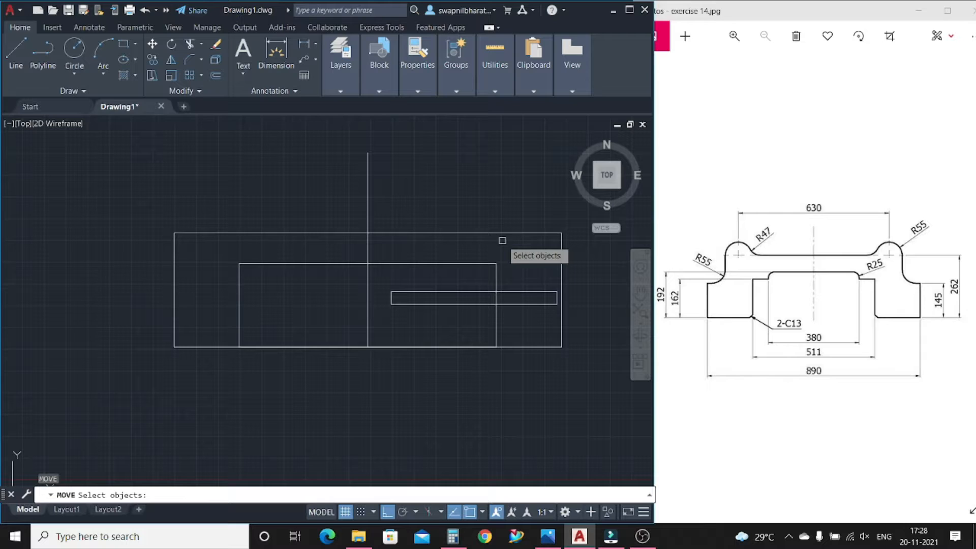
left_click(459, 292)
key("Return")
scroll(457, 295, "up", 3)
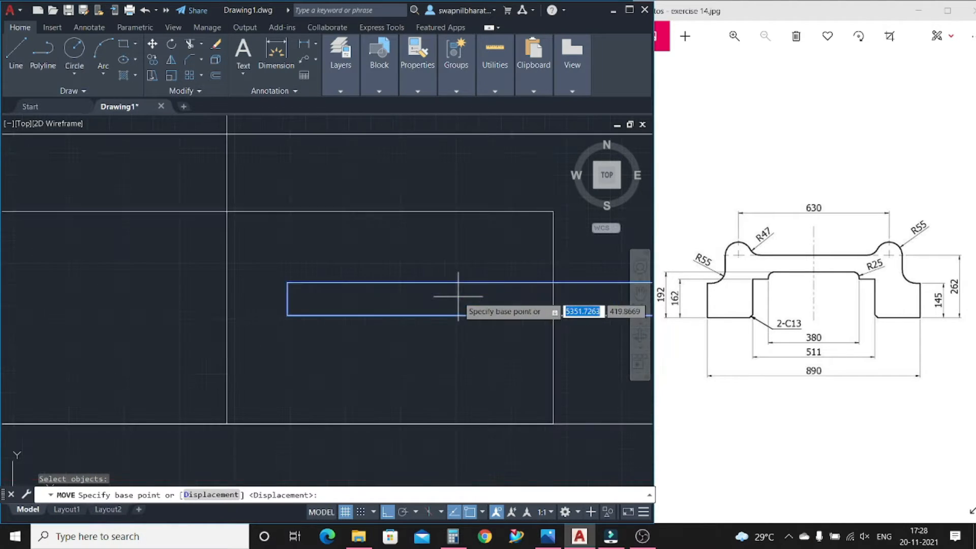
left_click(498, 282)
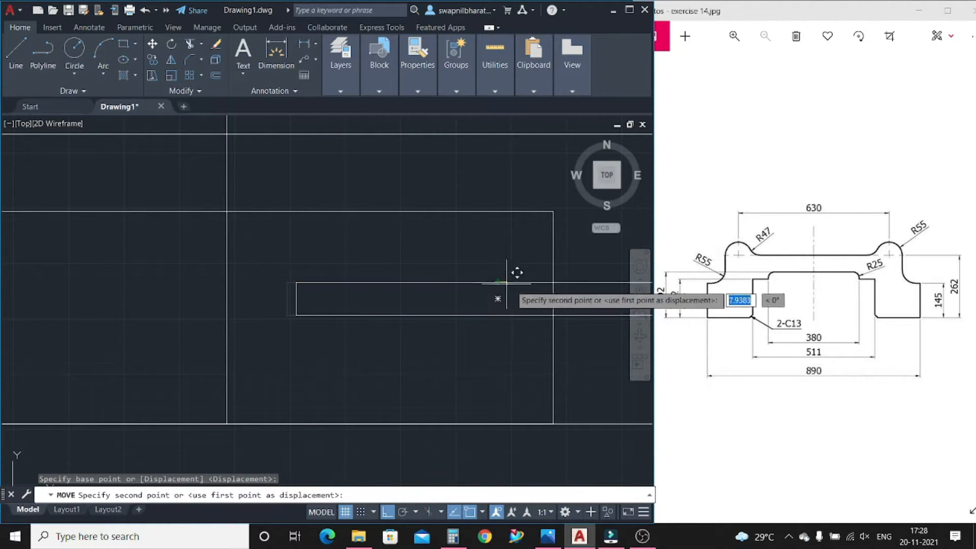
left_click(235, 201)
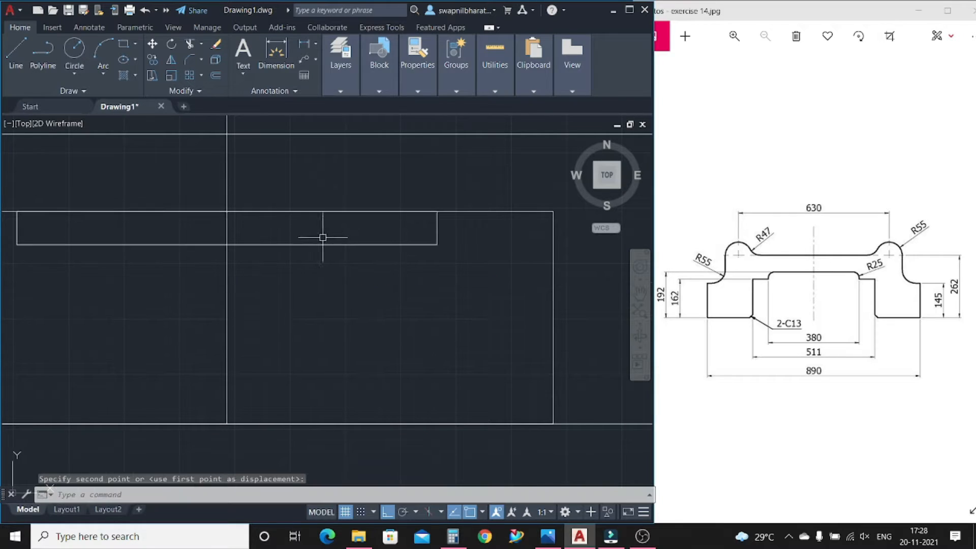
key("Escape")
scroll(325, 244, "down", 4)
scroll(242, 252, "up", 2)
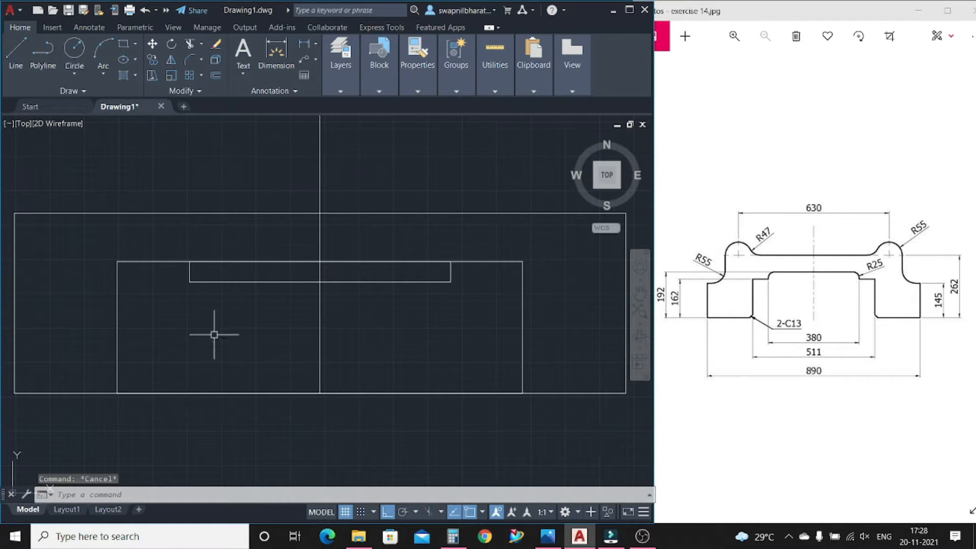
- Fillet both upper corners of the 380-wide rectangle with a radius of 25
left_click(202, 59)
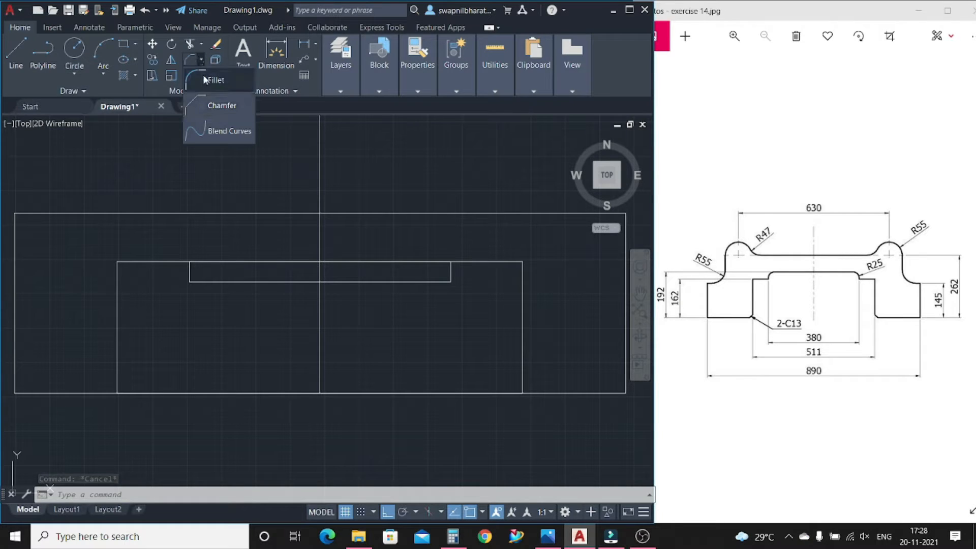
left_click(203, 75)
left_click(274, 494)
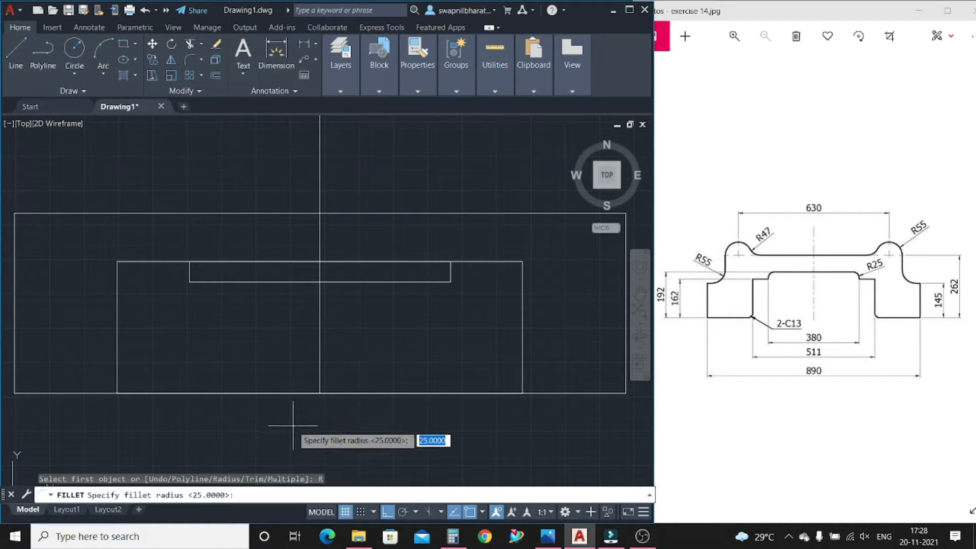
type("25")
key("Return")
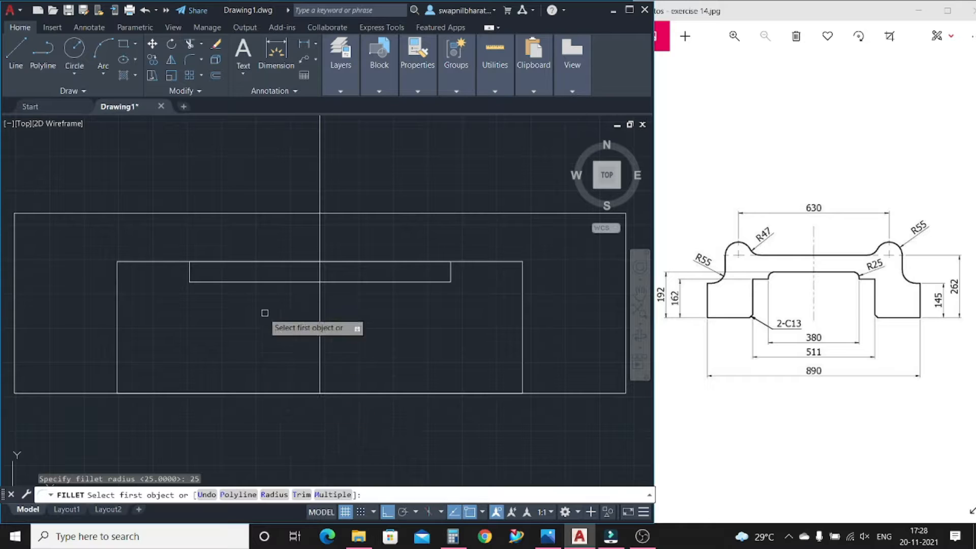
left_click(208, 262)
left_click(186, 274)
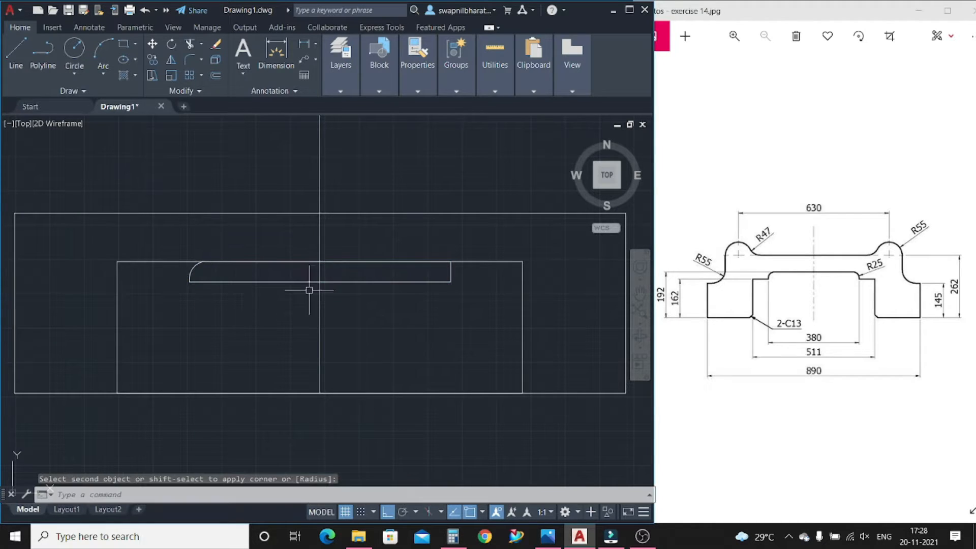
key("Return")
left_click(438, 262)
left_click(449, 275)
key("Escape")
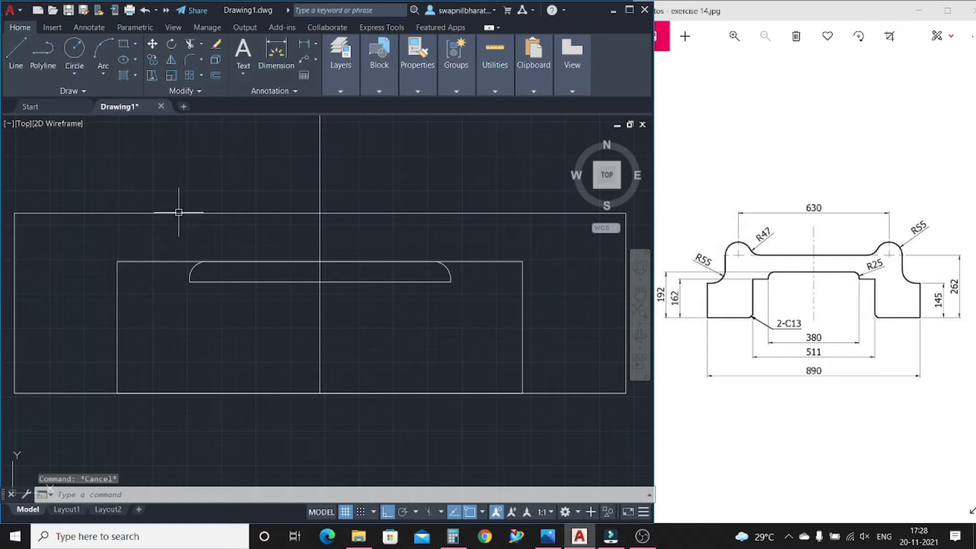
- Draw horizontal lines from both lower corners of the 380-wide rectangle outward to the vertical sides of the 511-wide rectangle
left_click(16, 51)
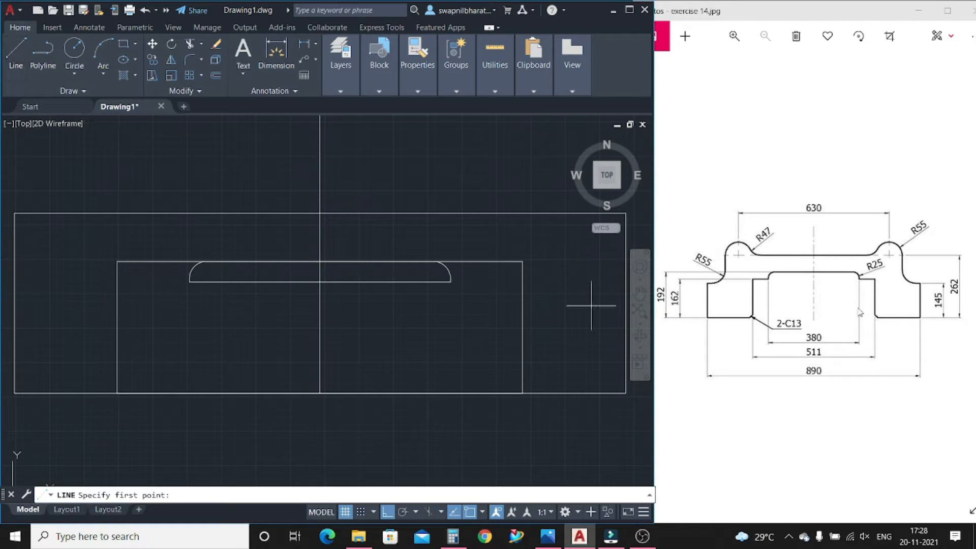
left_click(16, 53)
left_click(189, 281)
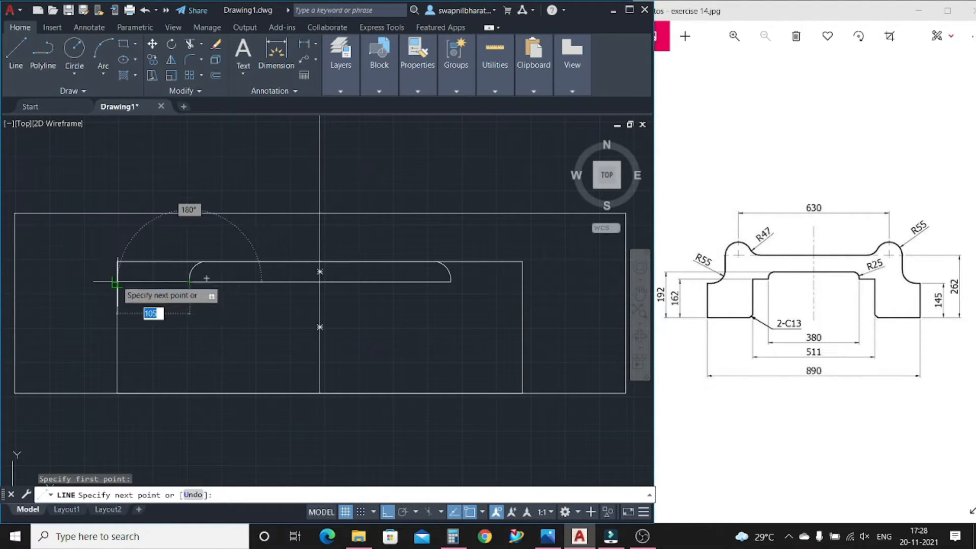
left_click(117, 281)
key("Escape")
key("space")
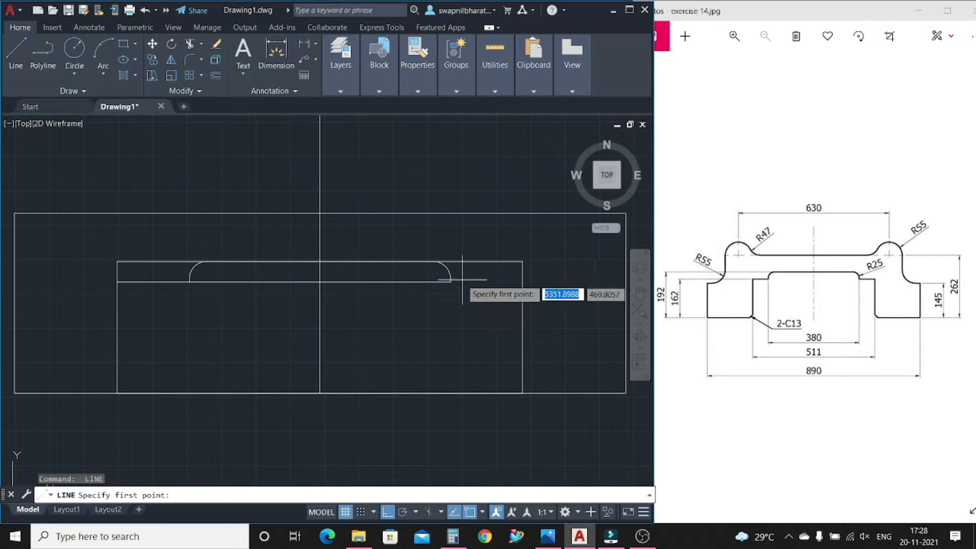
left_click(450, 281)
left_click(522, 281)
key("Escape")
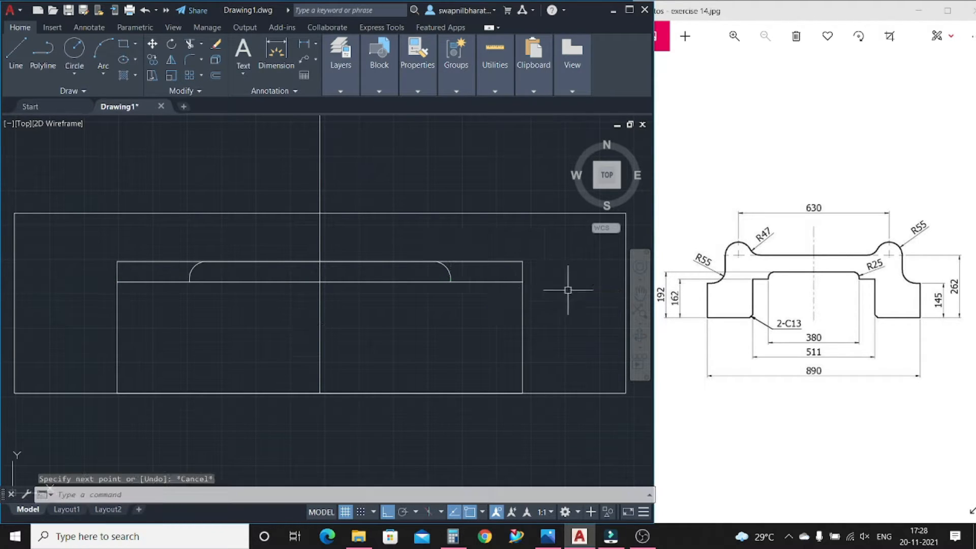
- Trim the 511-wide rectangle's corners above the shoulder lines, the 380-wide rectangle's bottom edge, and the centre line below the recess top
key("Return")
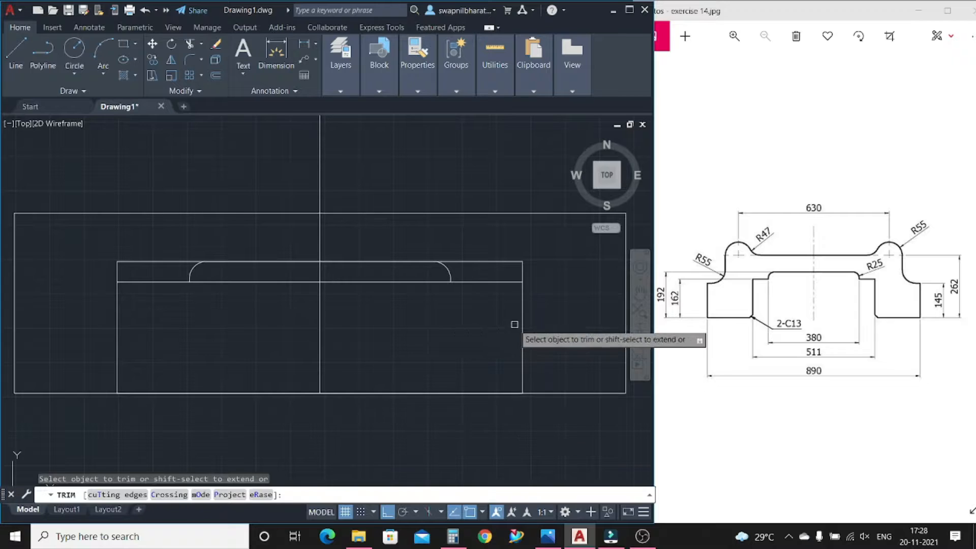
left_click_drag(470, 249, 533, 278)
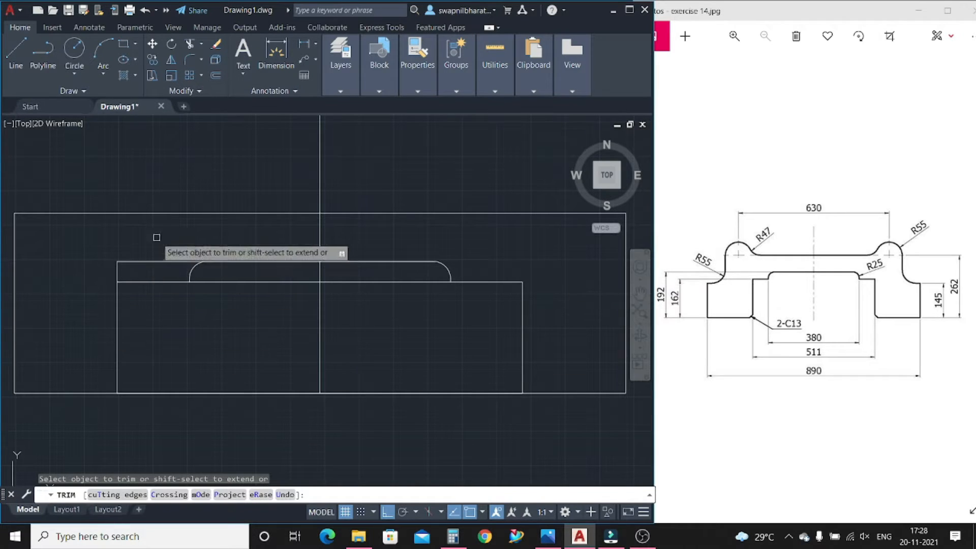
left_click_drag(157, 241, 120, 275)
key("Escape")
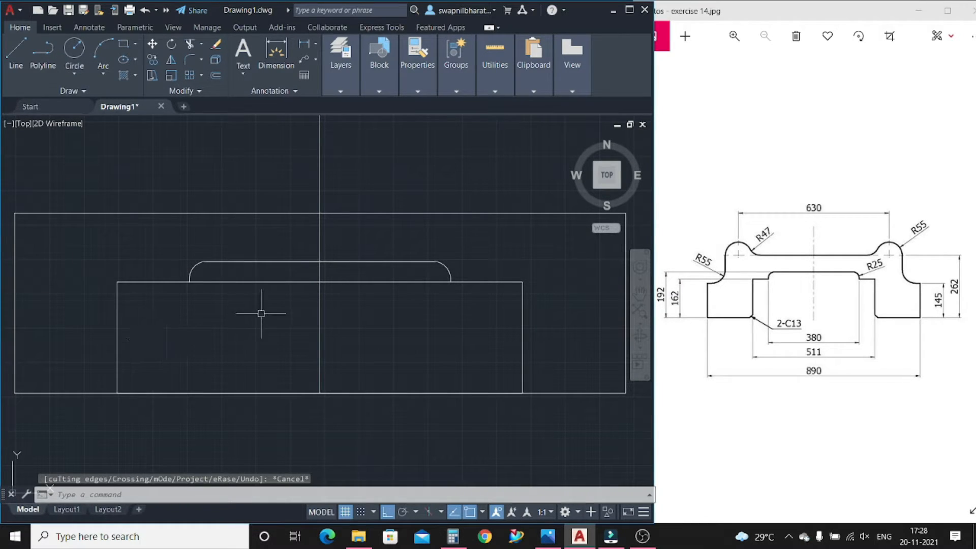
key("Return")
mouse_move(243, 274)
left_mouse_down()
mouse_move(274, 302)
mouse_move(387, 279)
left_mouse_up()
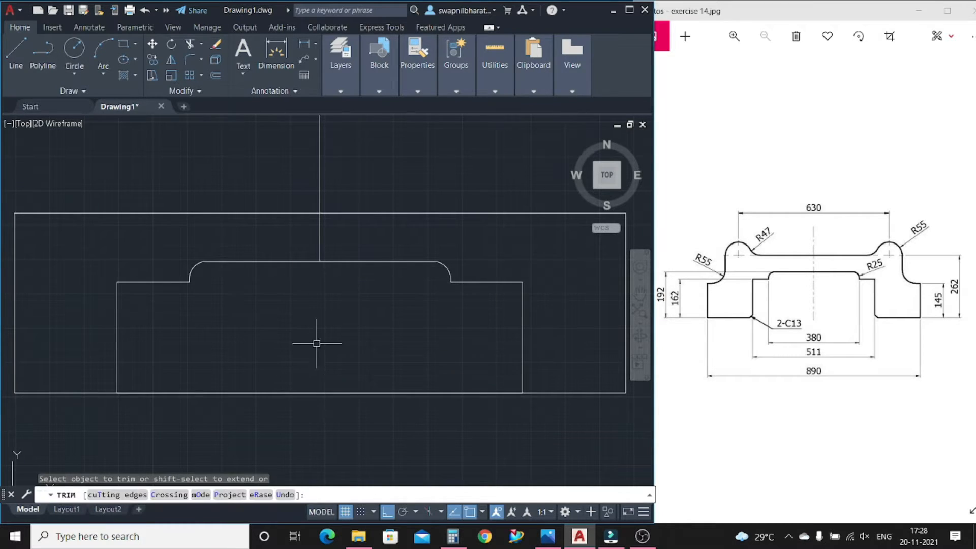
- Draw a horizontal line from the midpoint of the 890-wide rectangle's top edge toward the left, half of the 630 spacing long
key("Escape")
scroll(190, 327, "down", 1)
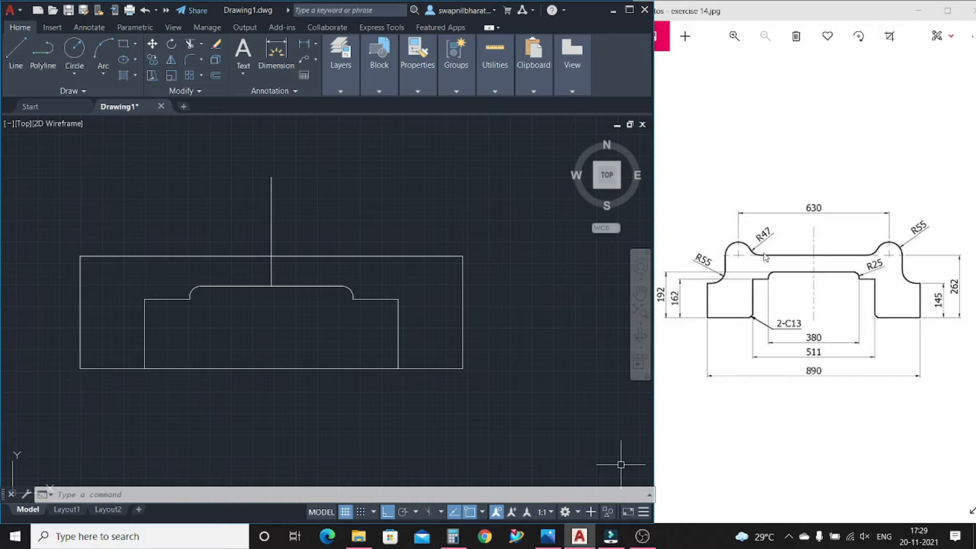
key("Escape")
left_click(16, 51)
left_click(271, 255)
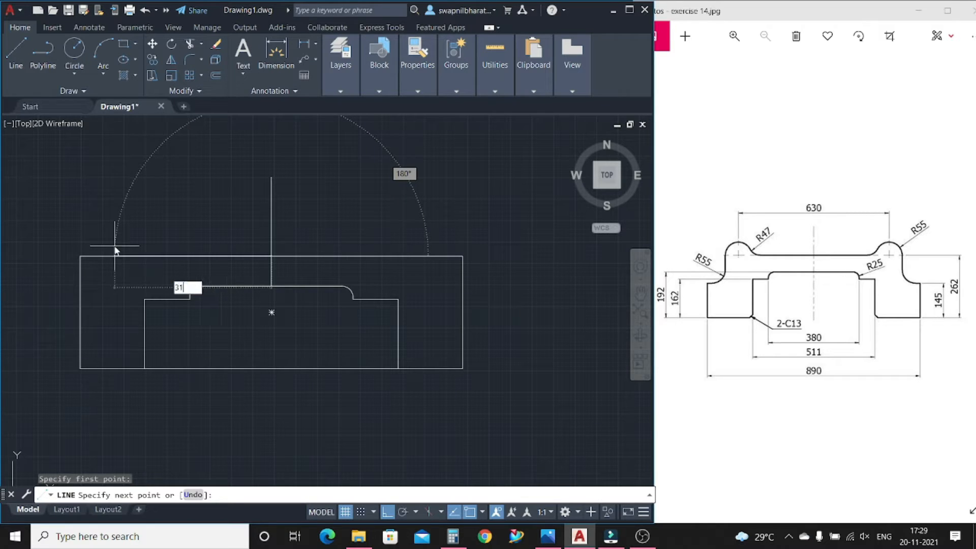
key("BackSpace")
key("BackSpace")
key("Escape")
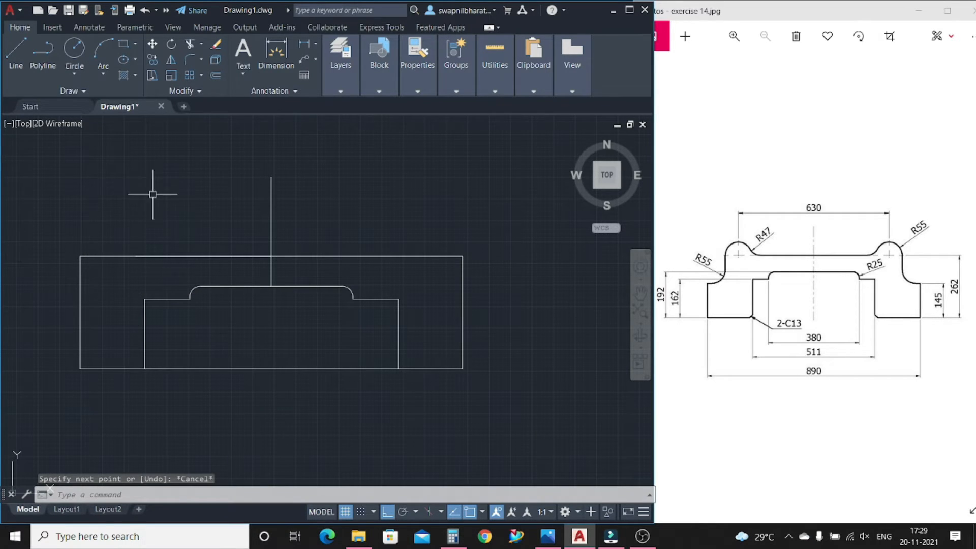
- Draw a circle of radius 55 centred on the left end of the new line on the top edge
left_click(75, 50)
left_click(136, 255)
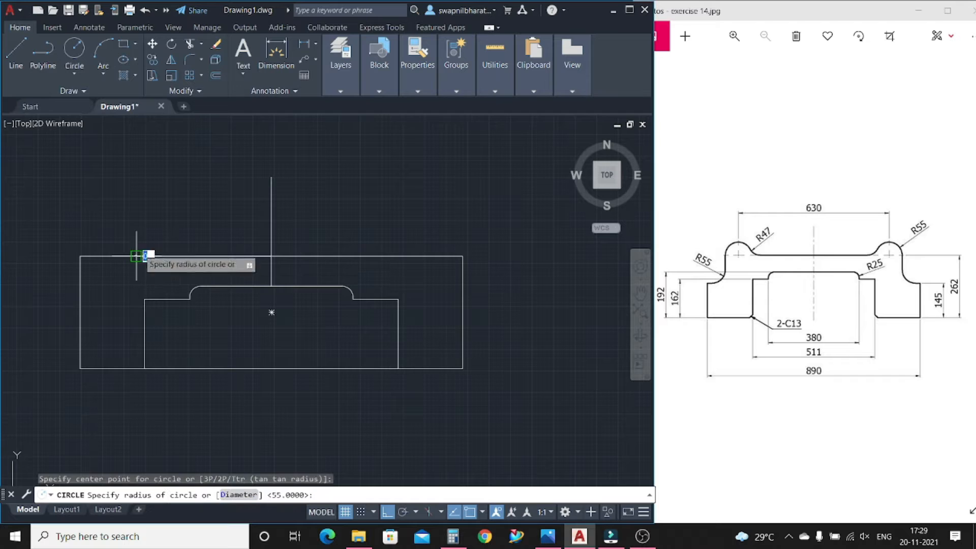
type("55")
key("Return")
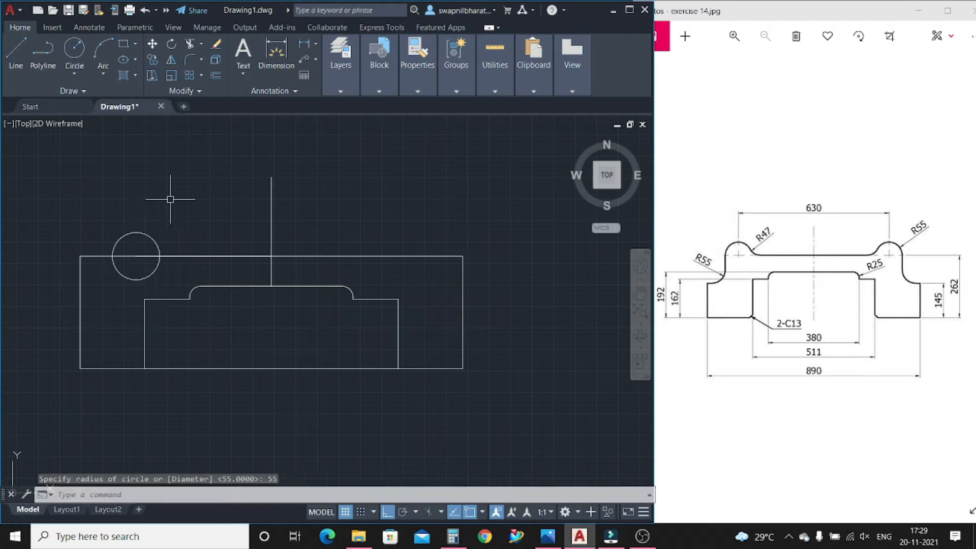
key("Escape")
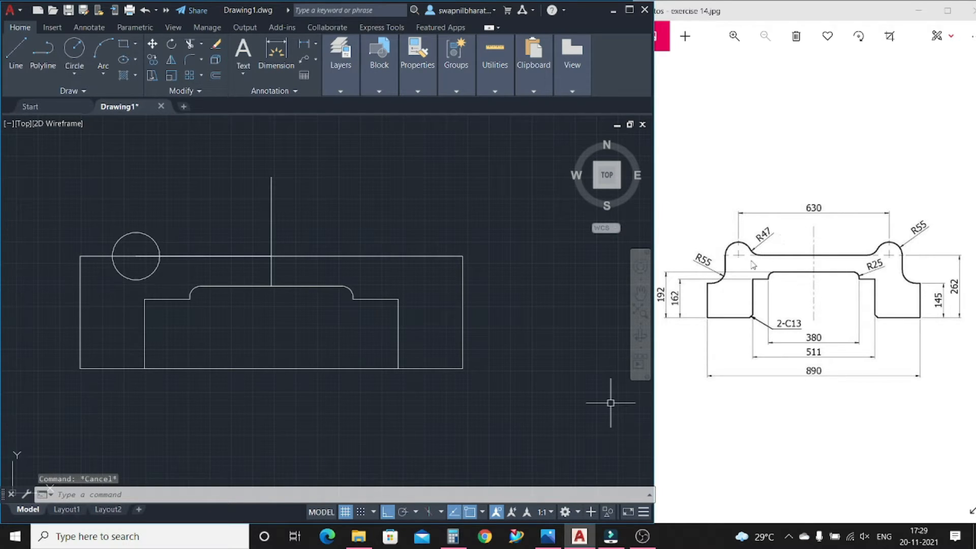
- Draw a tangent-tangent-radius circle of radius 47 touching the R55 circle and the top edge just inward of it
left_click(78, 69)
left_click(125, 229)
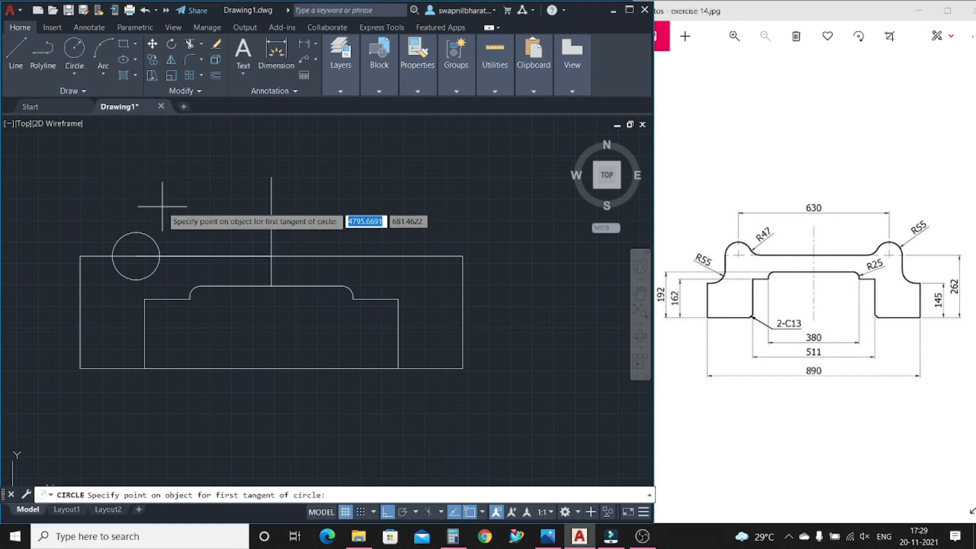
left_click(153, 240)
left_click(184, 255)
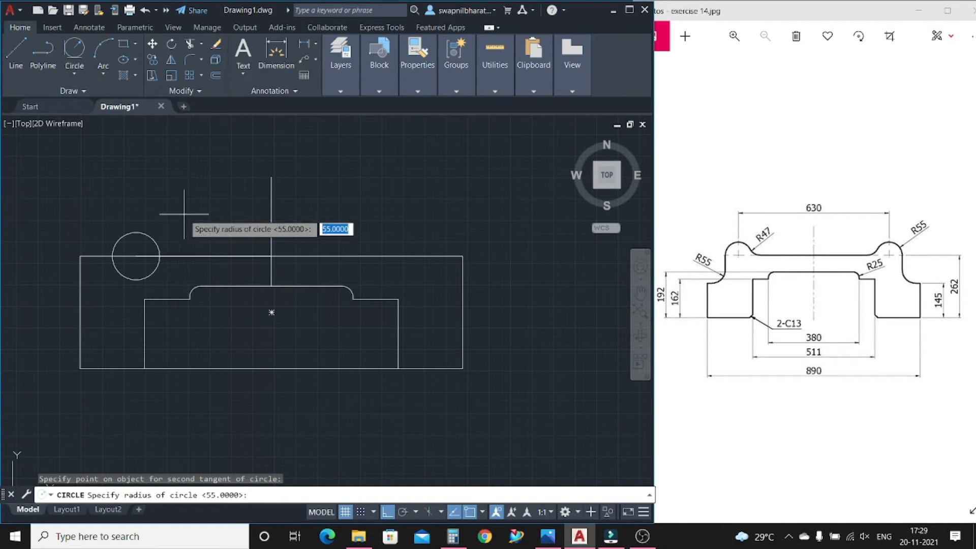
key("Return")
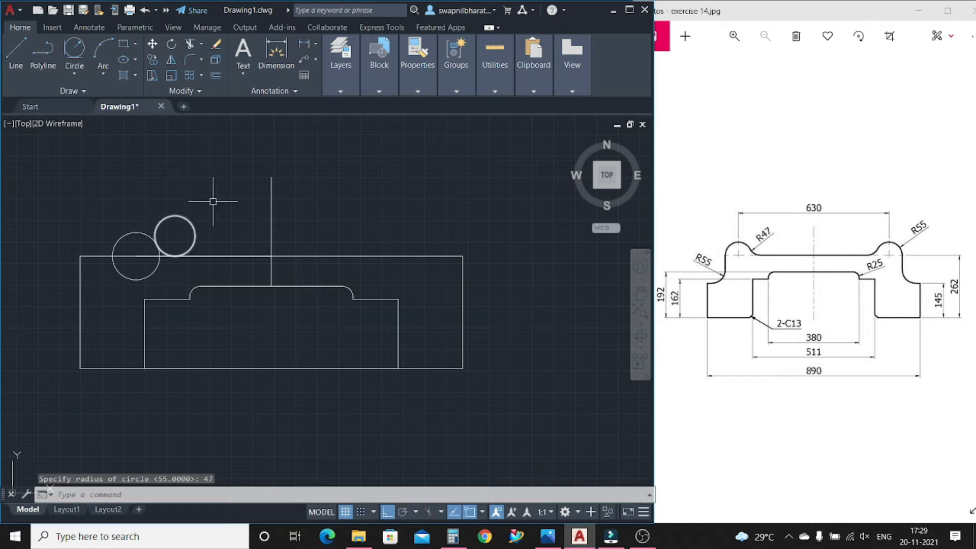
key("Escape")
- Trim the R55 and R47 circles and the top edge between them to a raised lobe blending smoothly into the top edge
scroll(129, 255, "up", 2)
scroll(271, 213, "up", 2)
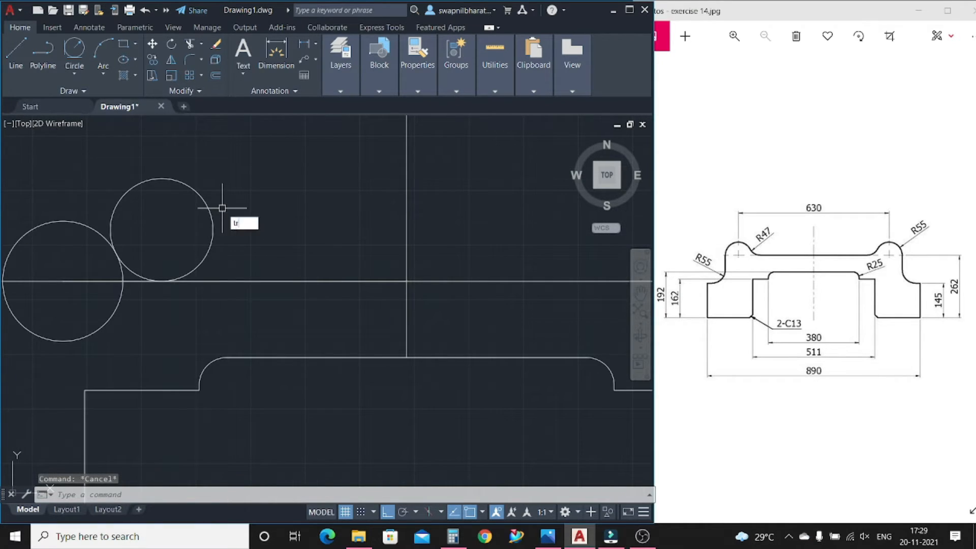
key("Return")
mouse_move(135, 322)
left_mouse_down()
mouse_move(59, 270)
mouse_move(83, 294)
left_mouse_up()
left_click_drag(104, 181, 198, 219)
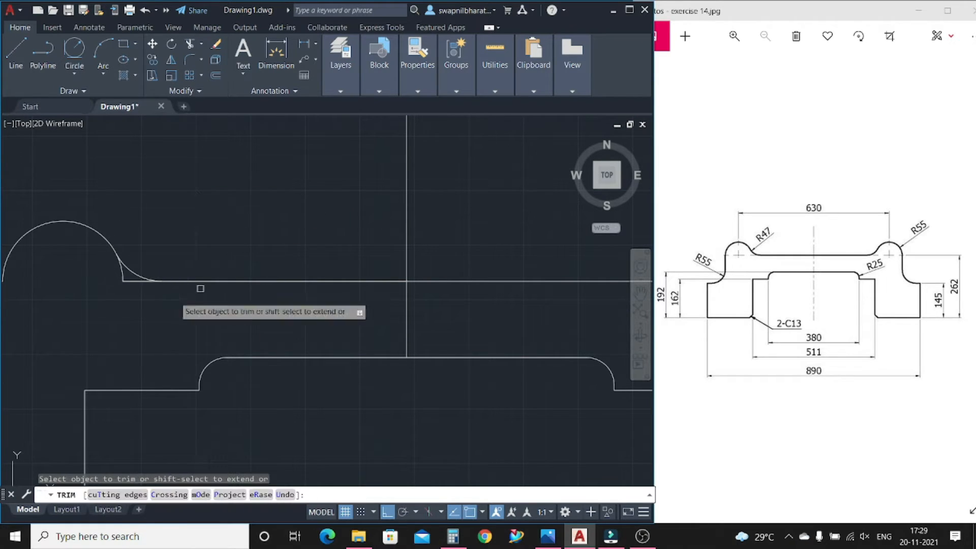
scroll(122, 288, "up", 3)
left_click_drag(89, 224, 163, 272)
key("Escape")
- Draw a horizontal construction line from the left end of the recess's top edge outward past the outer rectangle's left side
scroll(120, 266, "down", 2)
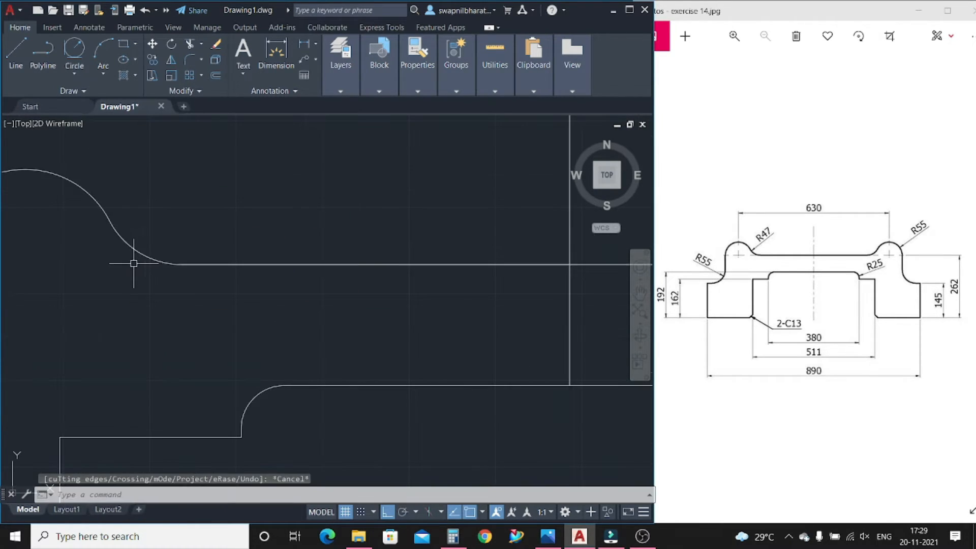
scroll(136, 263, "down", 2)
scroll(57, 292, "down", 2)
scroll(19, 293, "up", 2)
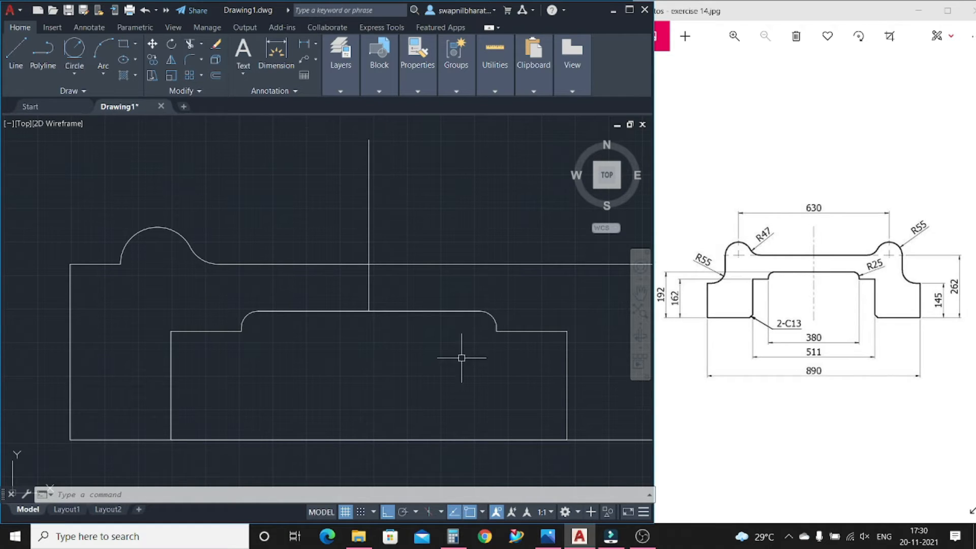
left_click(16, 51)
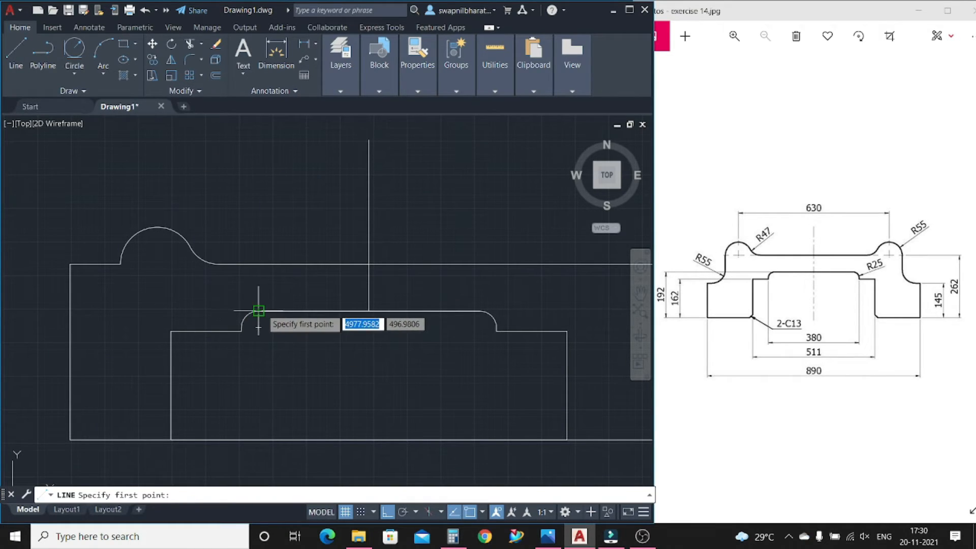
left_click(259, 310)
left_click(49, 311)
key("Escape")
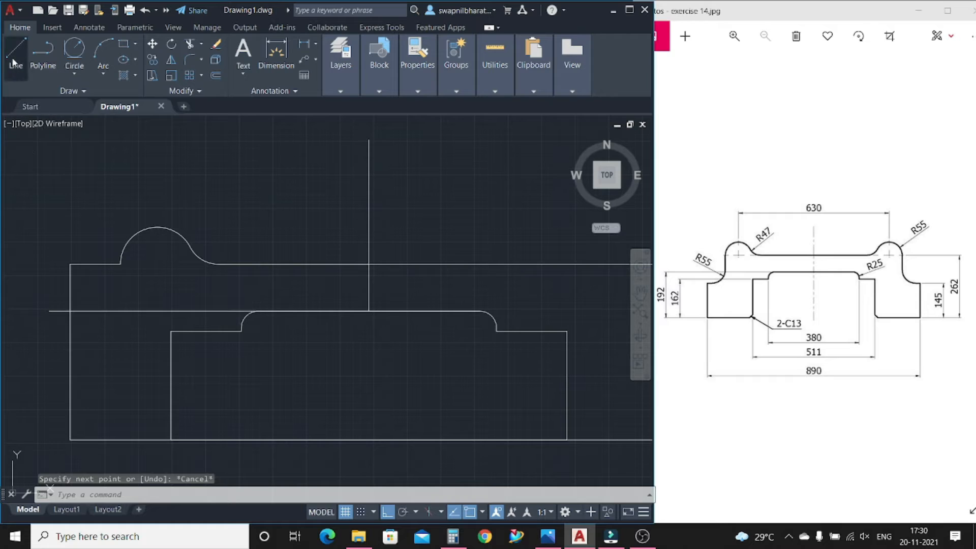
- Draw a vertical line from the left end of the R55 lobe down to the horizontal construction line
left_click(16, 50)
left_click(120, 263)
left_click(130, 309)
key("Escape")
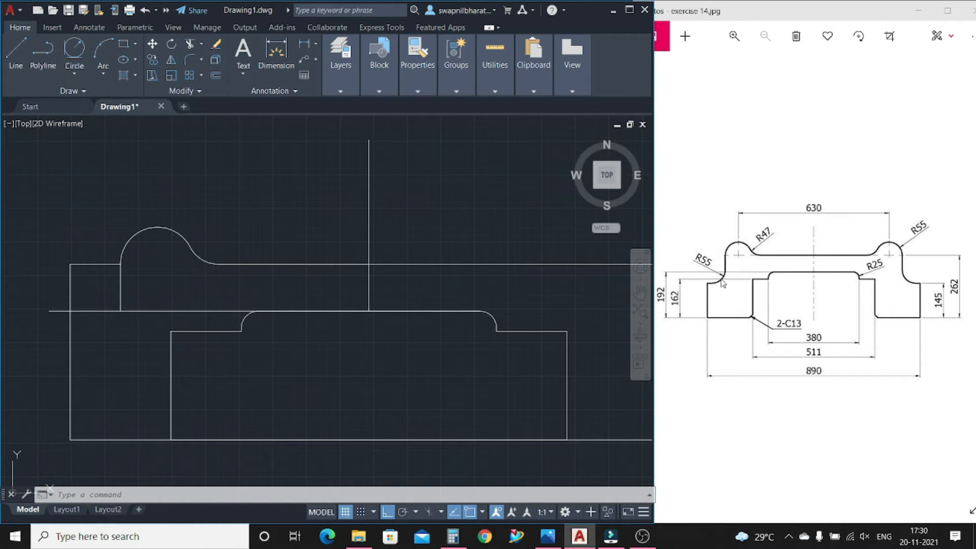
- Draw a circle of radius 55 centred where the vertical line meets the horizontal construction line
left_click(74, 74)
left_click(104, 97)
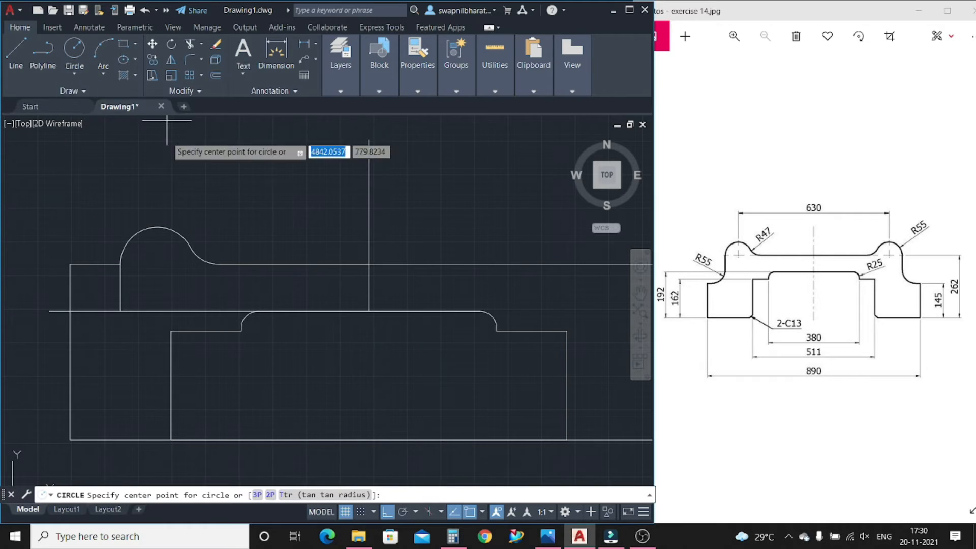
left_click(121, 310)
type("55")
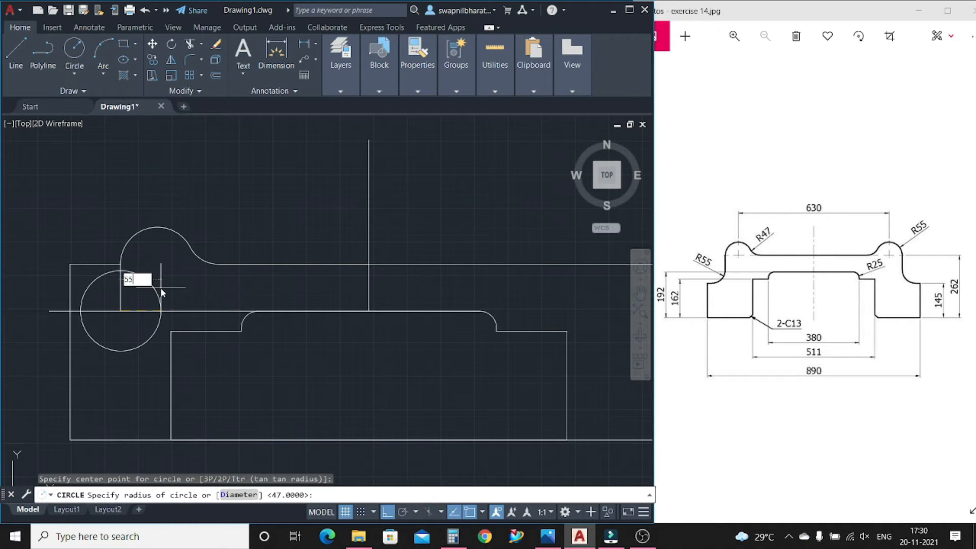
key("Return")
key("Escape")
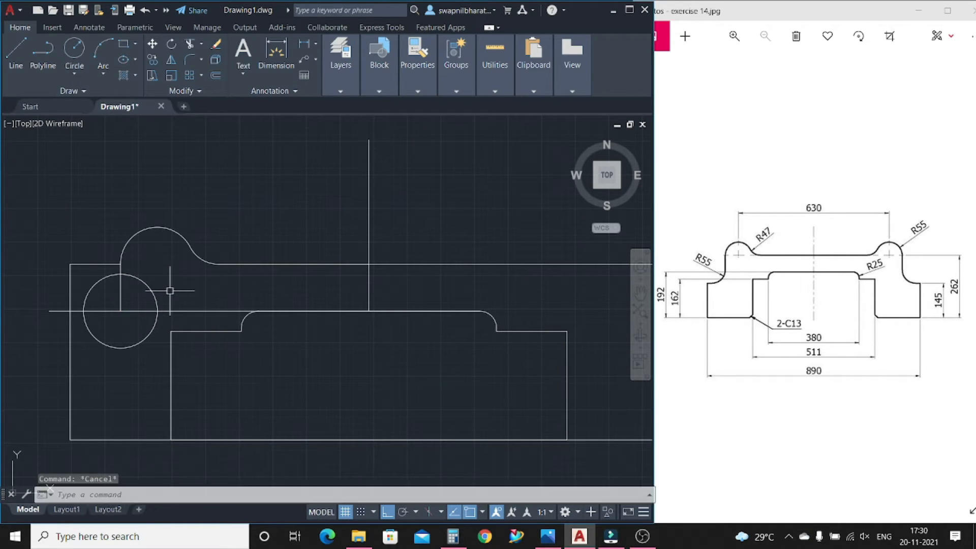
- Draw a second circle of radius 55 centred on the left quadrant of the circle just drawn
key("Return")
left_click(83, 311)
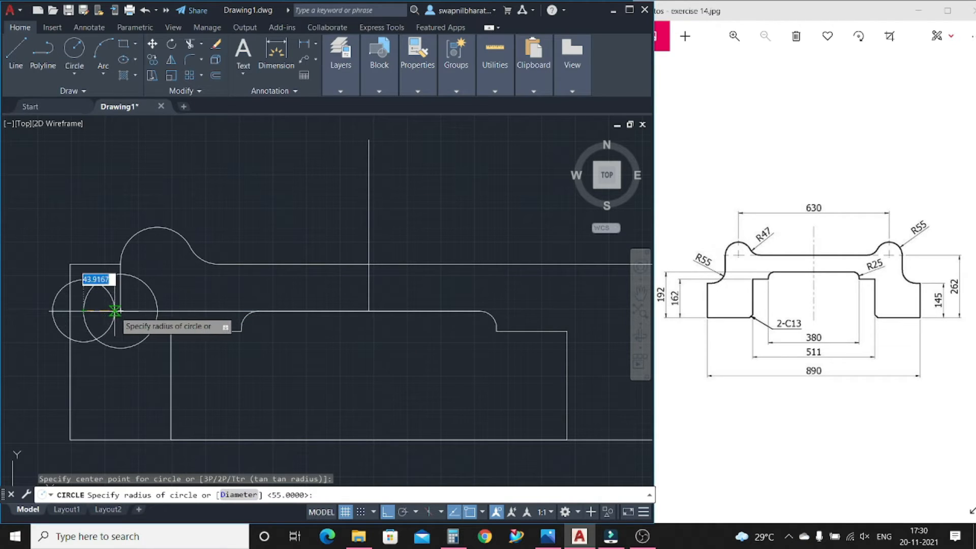
key("Return")
key("Escape")
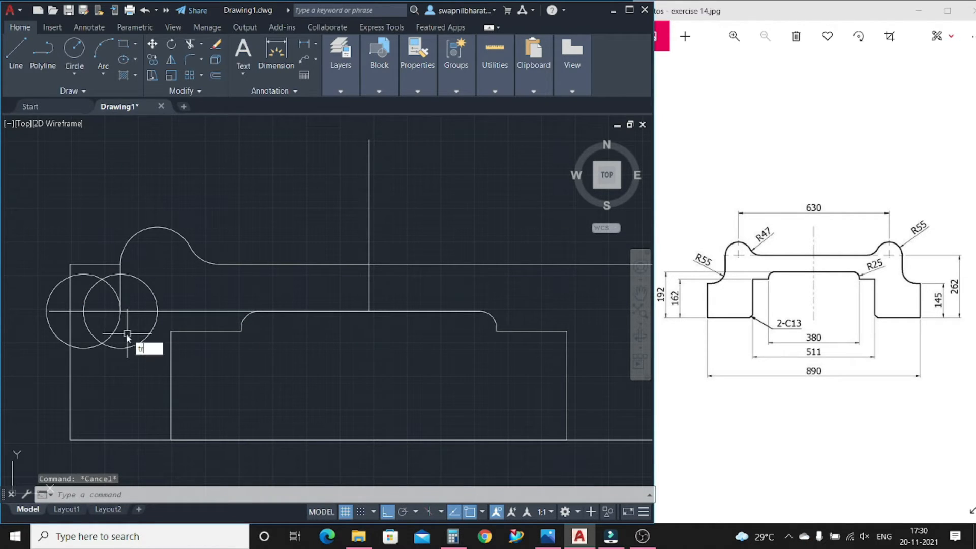
- Trim the two R55 circles, the construction line and the rectangle's upper left corner, leaving the concave arc between vertical line and left side
key("Return")
mouse_move(156, 262)
left_mouse_down()
mouse_move(141, 348)
mouse_move(179, 300)
left_mouse_up()
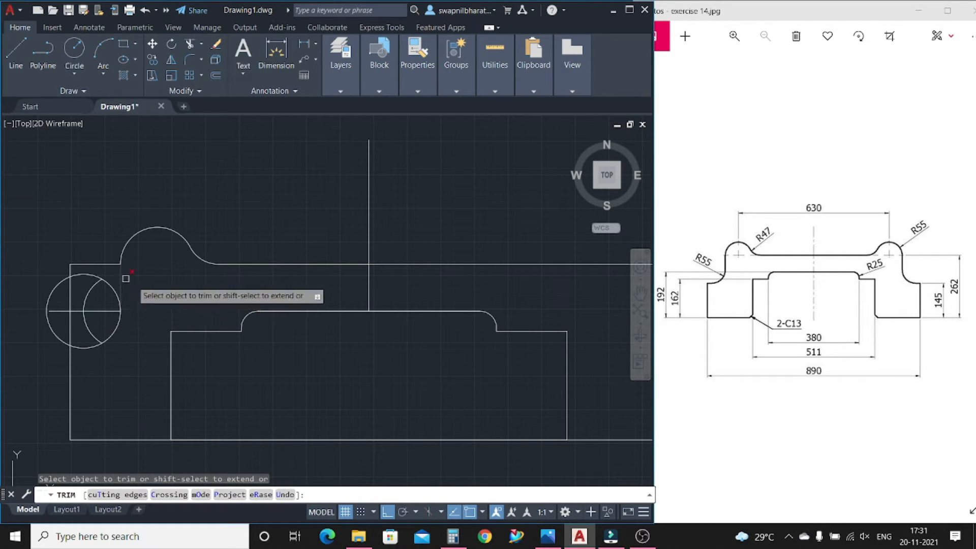
left_click_drag(81, 289, 112, 279)
left_click_drag(42, 272, 50, 315)
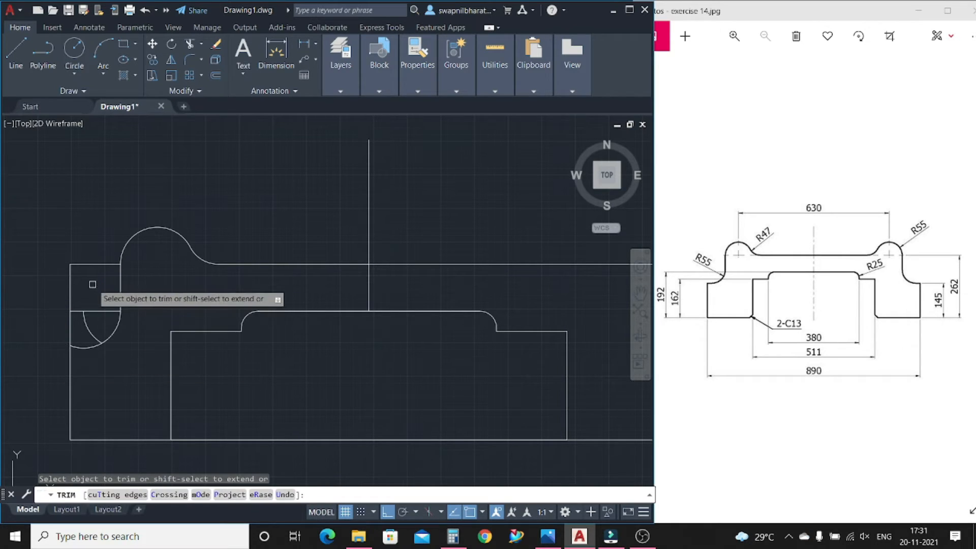
mouse_move(93, 281)
left_mouse_down()
mouse_move(93, 318)
mouse_move(94, 245)
mouse_move(68, 316)
mouse_move(93, 321)
left_mouse_up()
key("Escape")
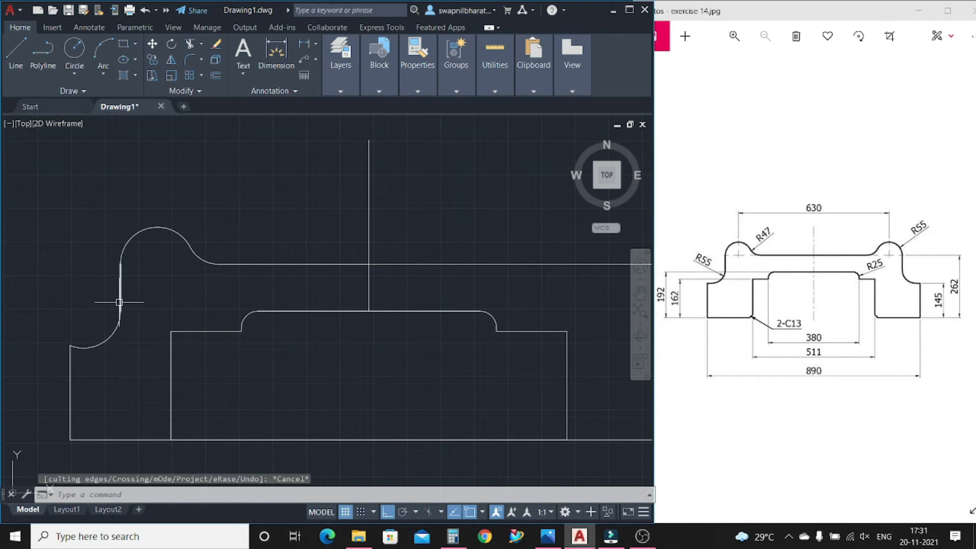
- Mirror the left lobe, R47 blend, vertical line and concave R55 arc about the vertical centre line, keeping the source objects
scroll(244, 331, "down", 2)
left_click(205, 278)
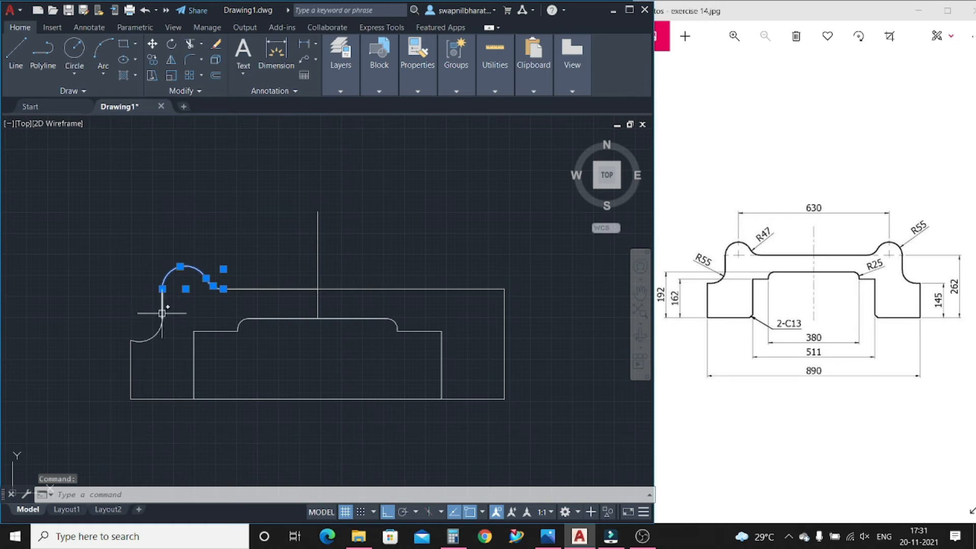
left_click(152, 337)
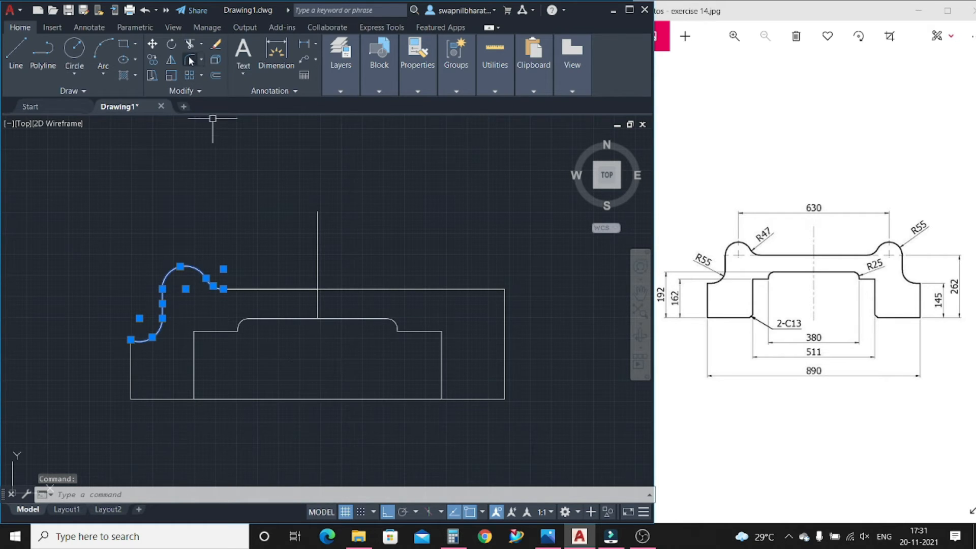
left_click(171, 60)
left_click(317, 211)
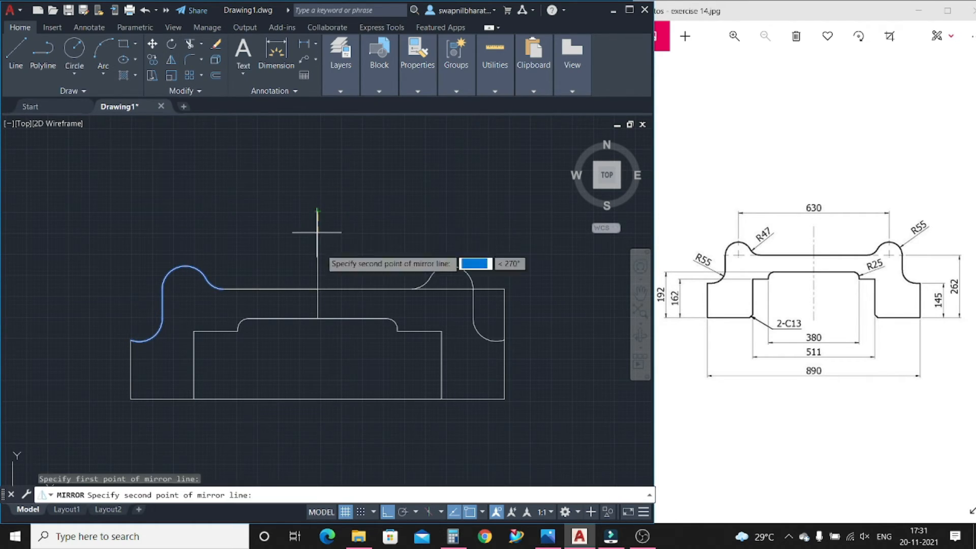
left_click(317, 316)
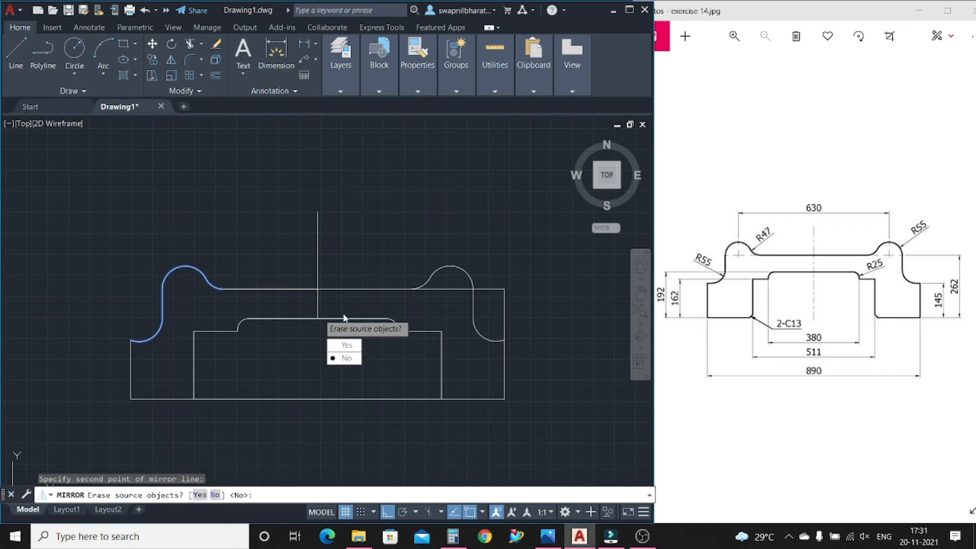
left_click(346, 358)
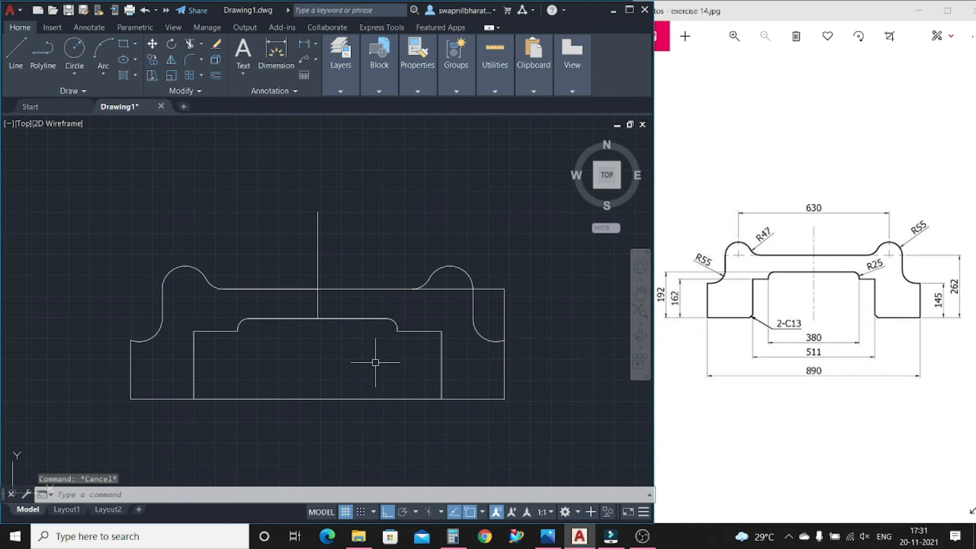
- Trim the outer rectangle's remaining upper right corner and top edge outside the mirrored profile, and remove the old vertical centre line
key("Return")
mouse_move(435, 302)
left_mouse_down()
mouse_move(441, 282)
mouse_move(492, 253)
mouse_move(487, 305)
mouse_move(522, 315)
left_mouse_up()
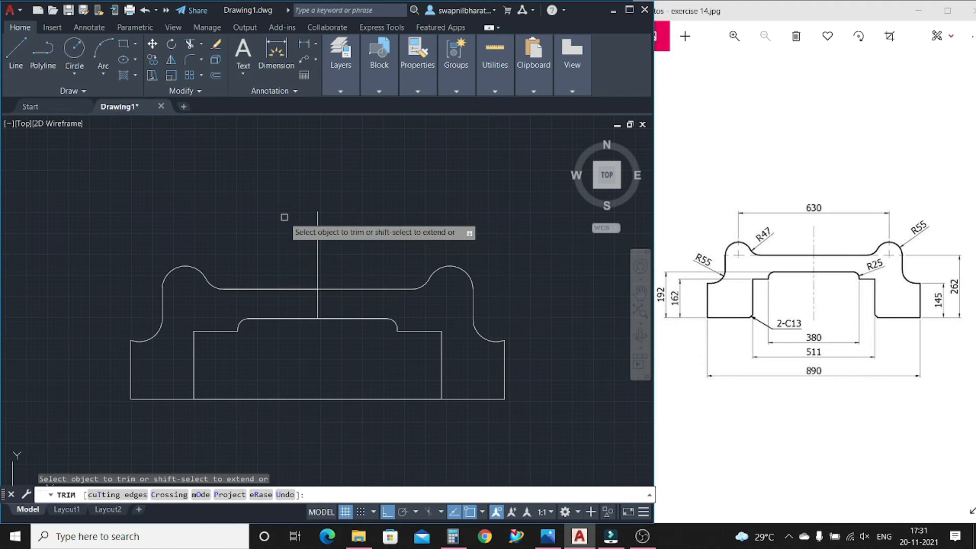
left_click_drag(285, 218, 331, 265)
left_click_drag(276, 289, 353, 303)
key("Escape")
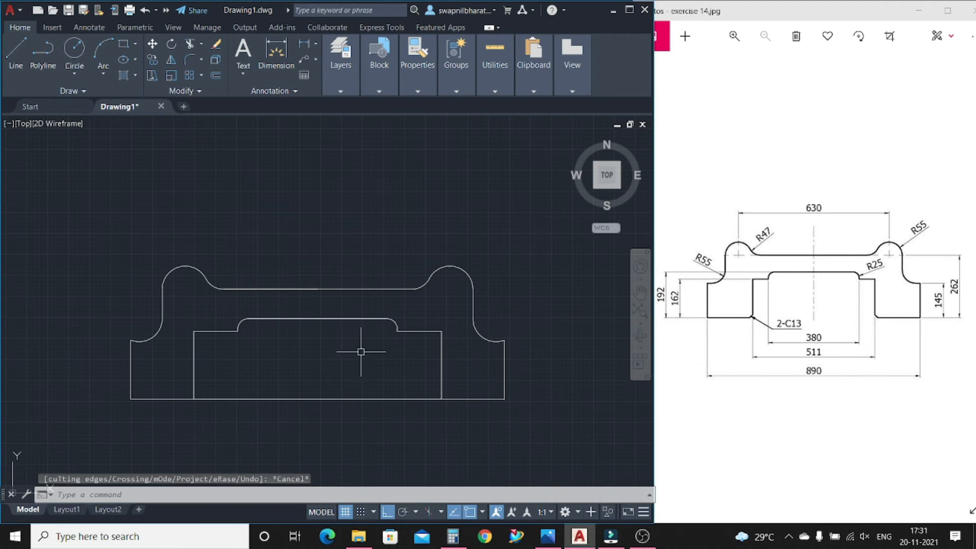
- Trim the bottom edge between the two legs to open the recess
key("Return")
mouse_move(279, 342)
left_mouse_down()
mouse_move(316, 414)
mouse_move(333, 393)
mouse_move(339, 432)
left_mouse_up()
key("Escape")
- Draw a vertical centre line about 514 long through the middle of the profile, extending below the legs and above the lobes
left_click(16, 51)
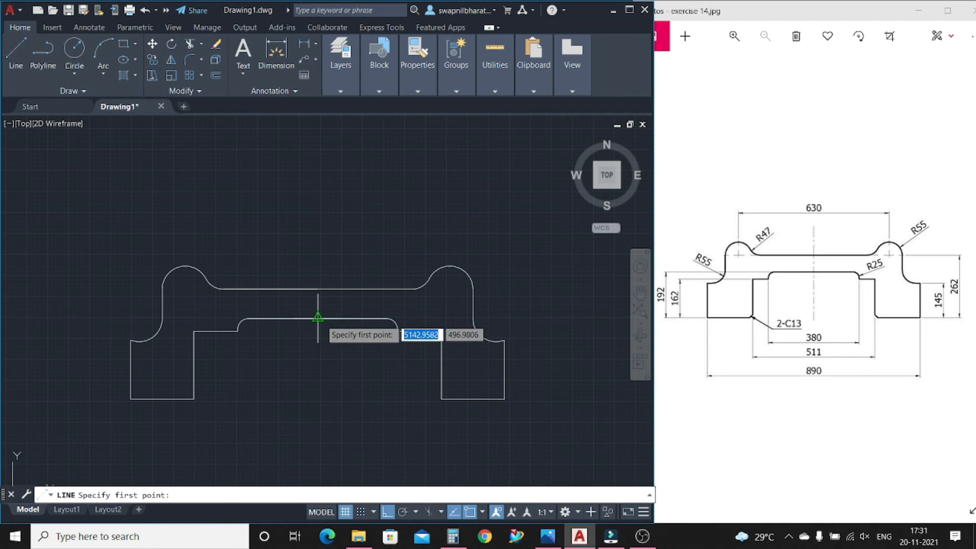
left_click(317, 411)
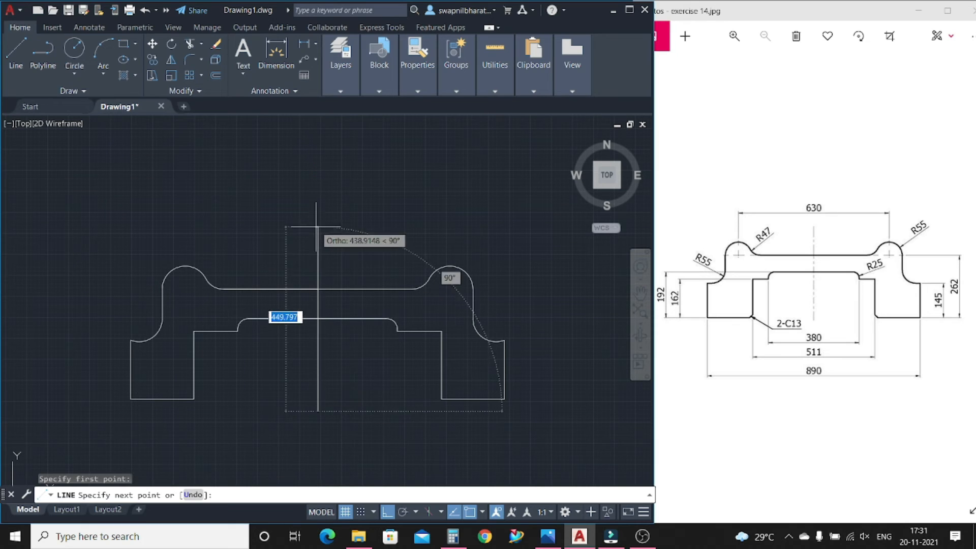
left_click(317, 195)
key("Escape")
- Change the linetype of the vertical line through the middle of the profile to CENTER
left_click(317, 236)
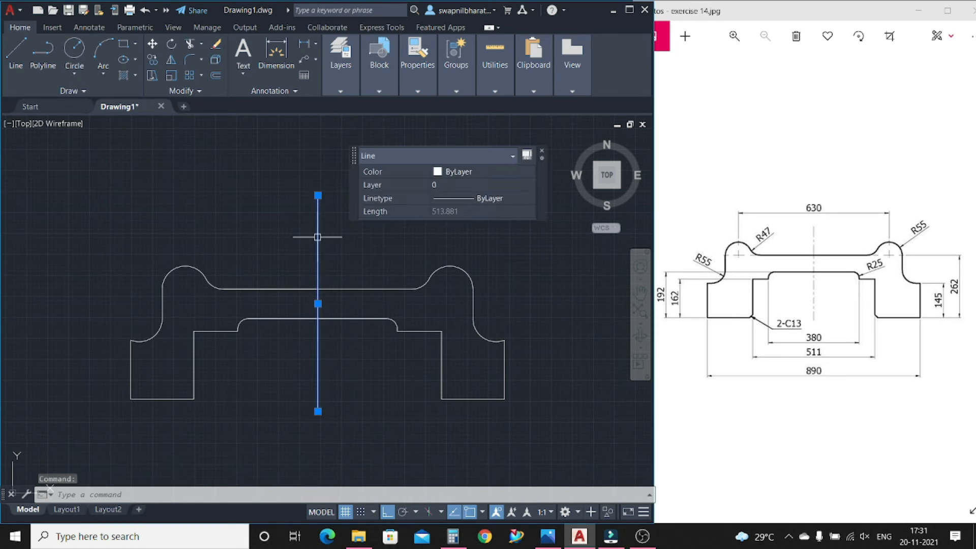
left_click(464, 200)
left_click(464, 199)
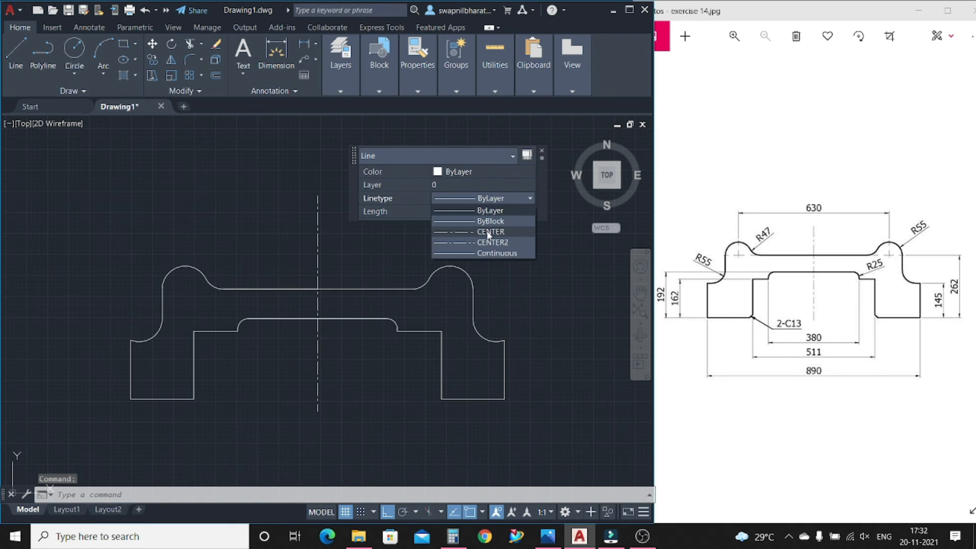
left_click(488, 232)
key("Escape")
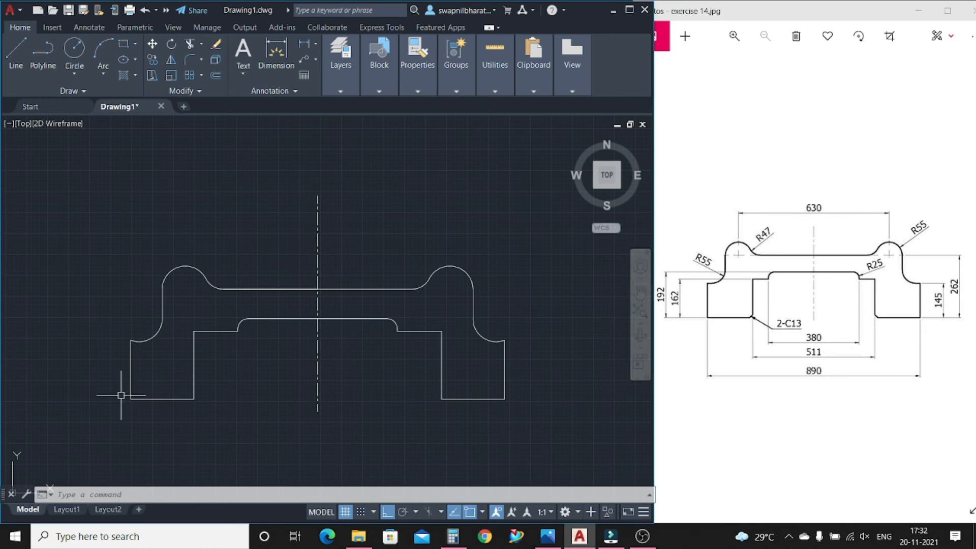
- Chamfer the left leg's inner bottom corner with a length of 13 and an angle of 45 degrees
left_click(202, 59)
left_click(216, 123)
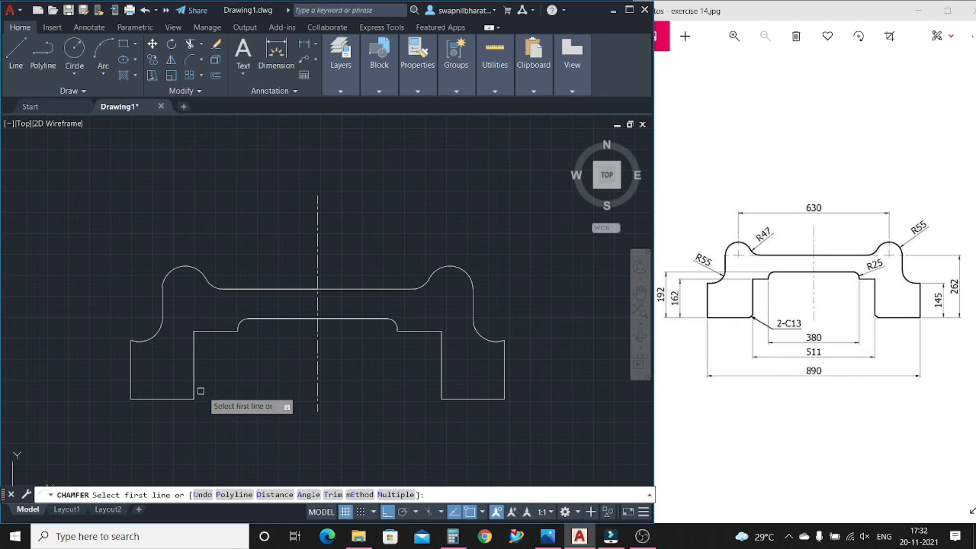
left_click(309, 494)
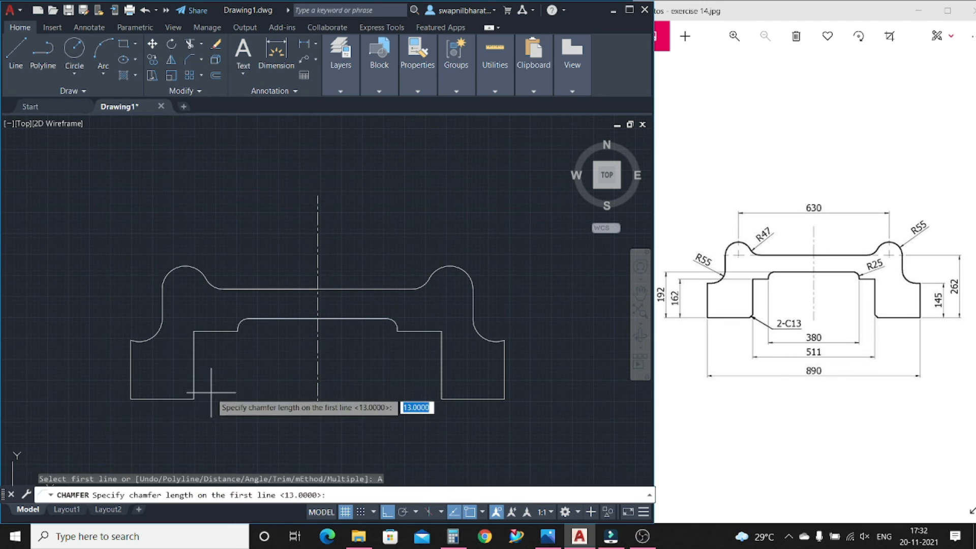
type("13")
key("Return")
key("Return")
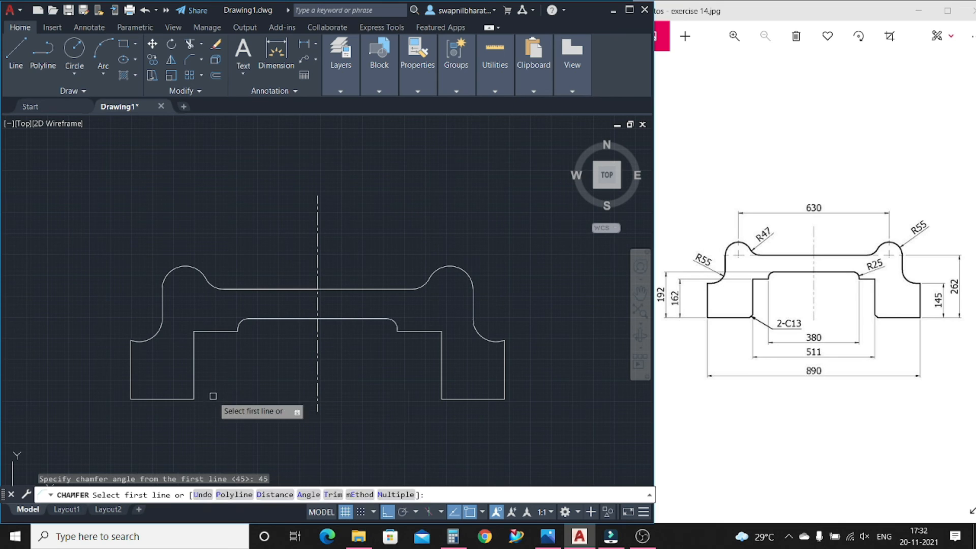
left_click(192, 395)
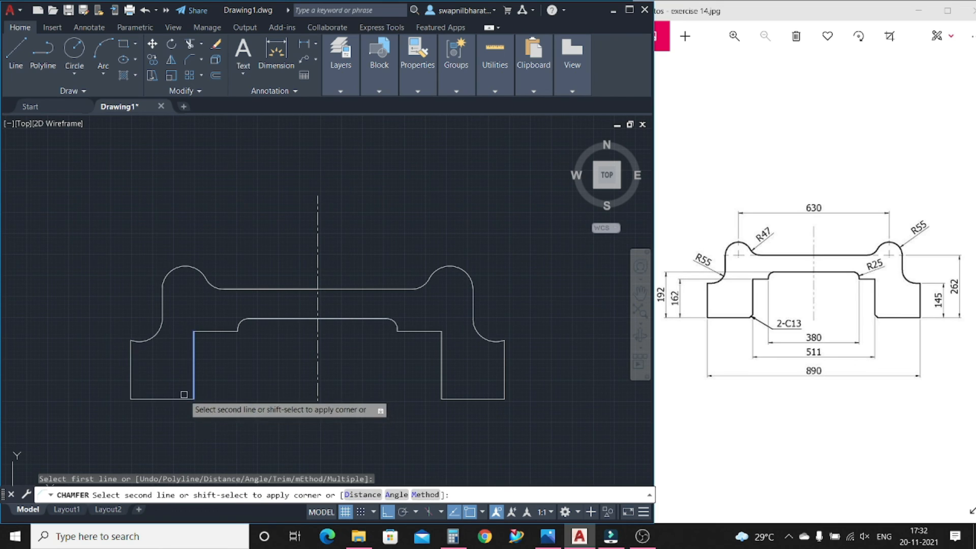
left_click(186, 399)
- Chamfer the right leg's inner bottom corner with the same length of 13 and angle of 45 degrees
key("Return")
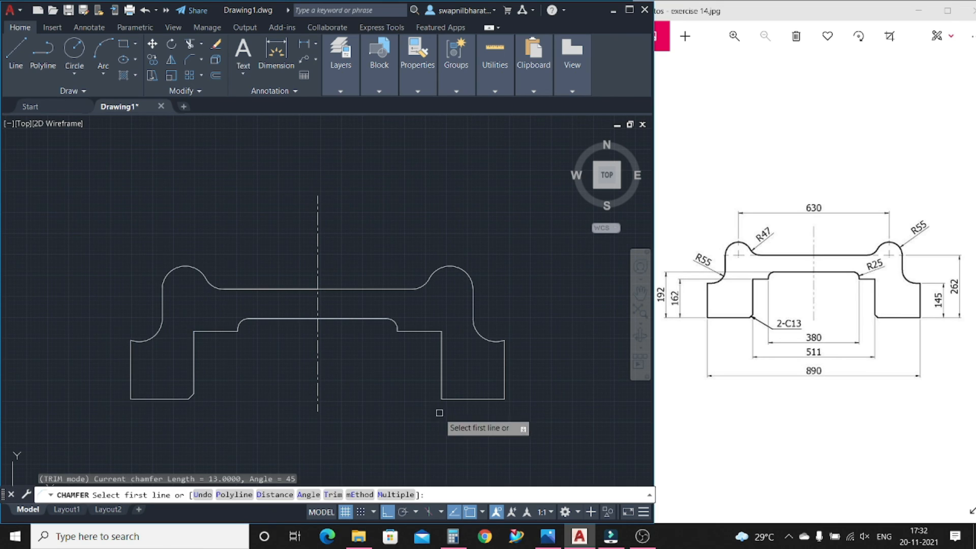
left_click(440, 382)
left_click(450, 398)
key("Escape")
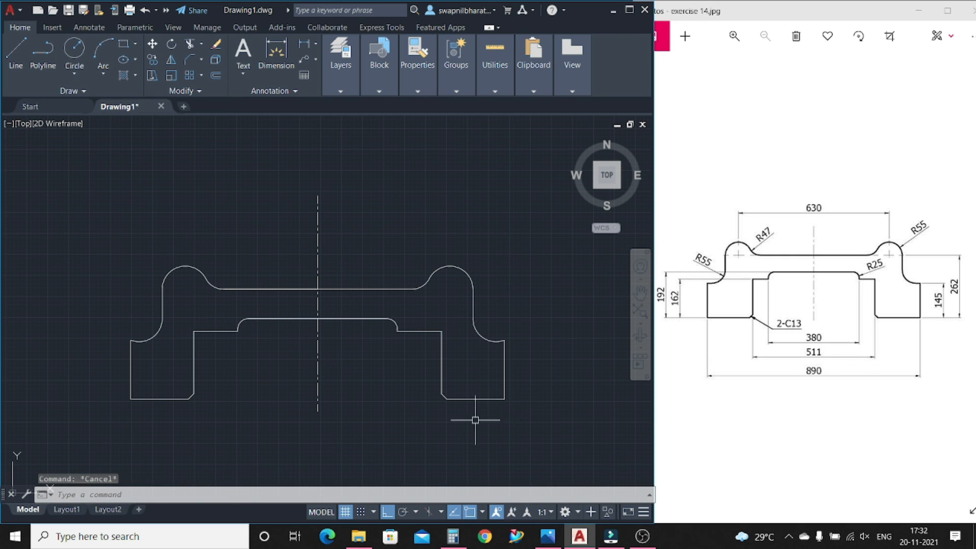